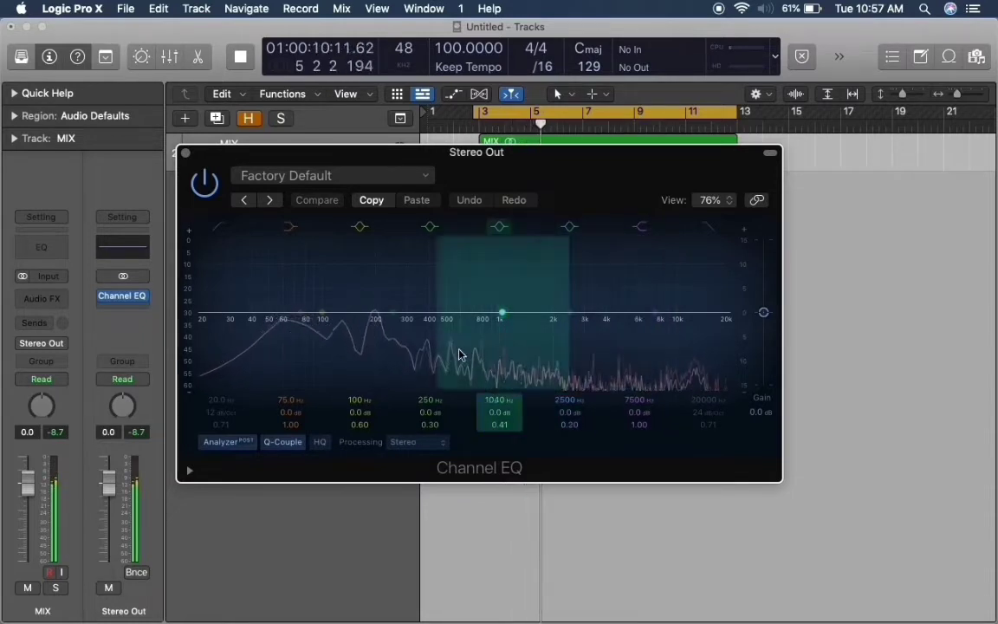
- Sweep the 100 Hz EQ band as a narrow boost up to 236 Hz, set its Q to 3.40 and cut its gain to -1.2 dB
{"action": "left_click_drag", "start_coordinate": [325, 327], "coordinate": [387, 305]}
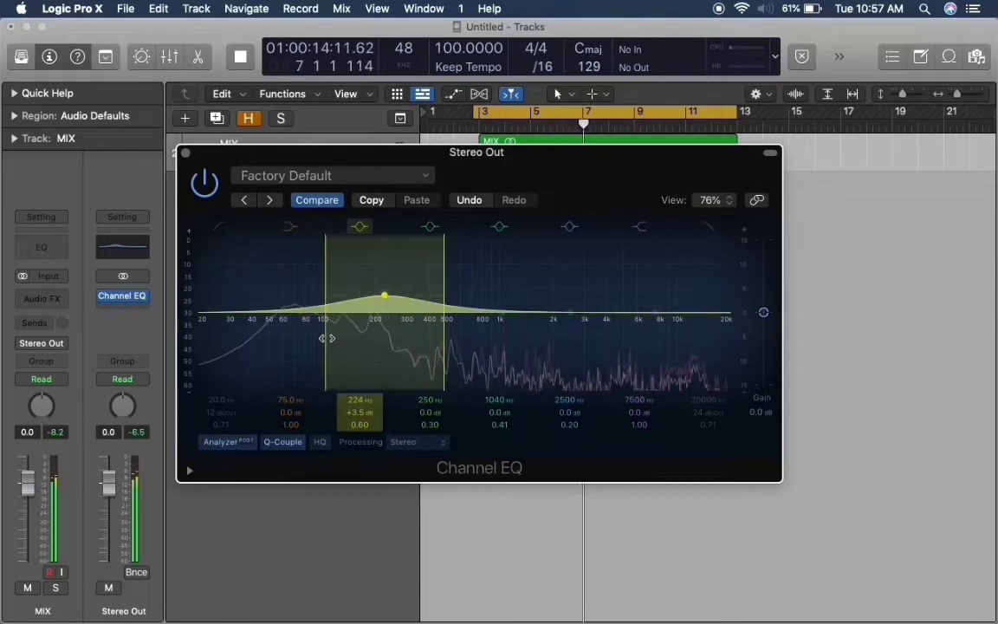
{"action": "left_click_drag", "start_coordinate": [327, 339], "coordinate": [342, 337]}
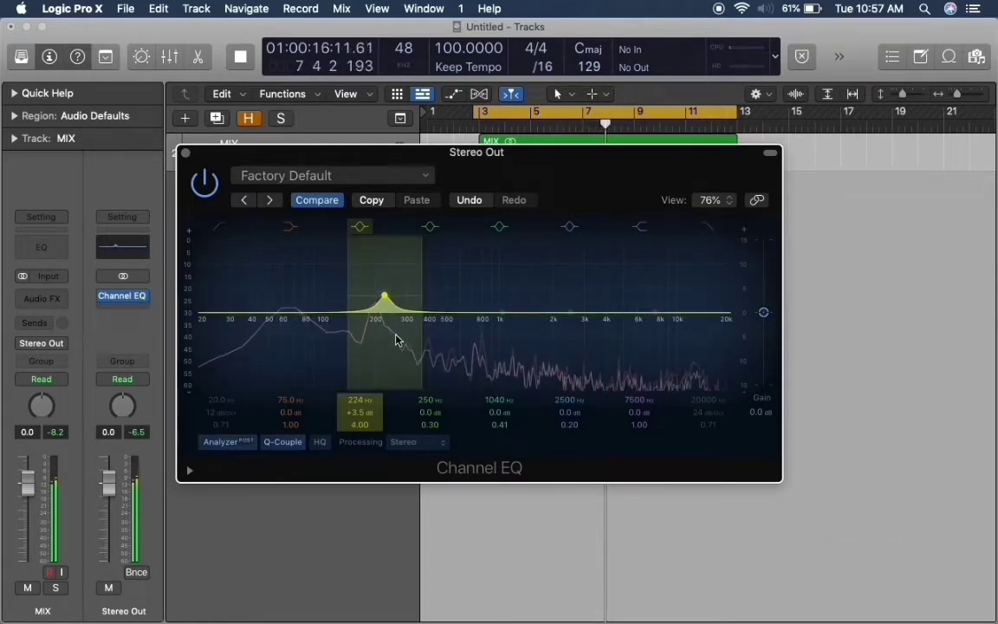
{"action": "left_click_drag", "start_coordinate": [399, 306], "coordinate": [400, 267]}
{"action": "key", "text": "space"}
{"action": "key", "text": "space"}
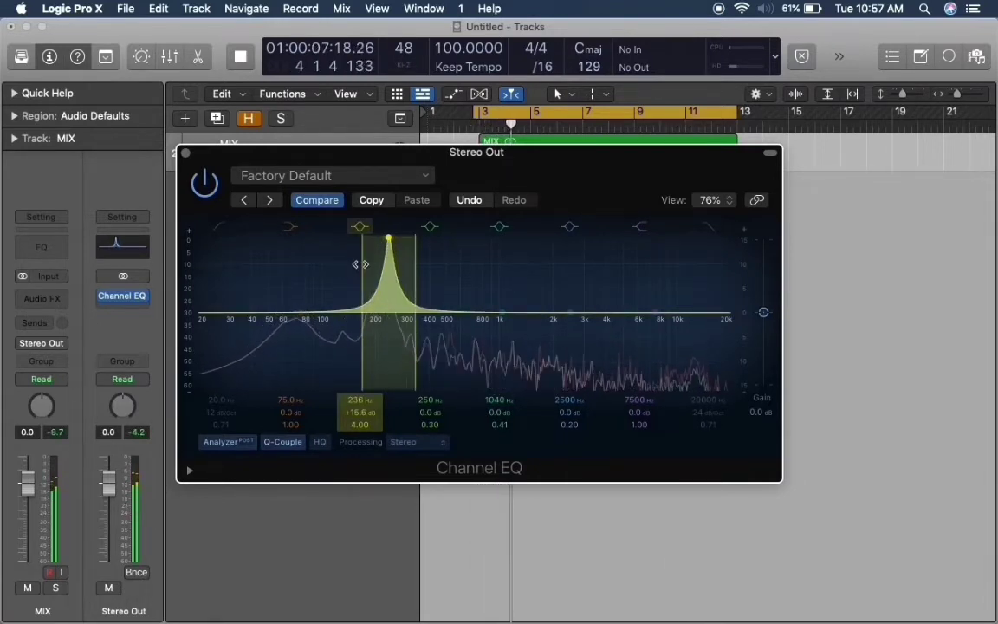
{"action": "left_click_drag", "start_coordinate": [364, 266], "coordinate": [362, 266]}
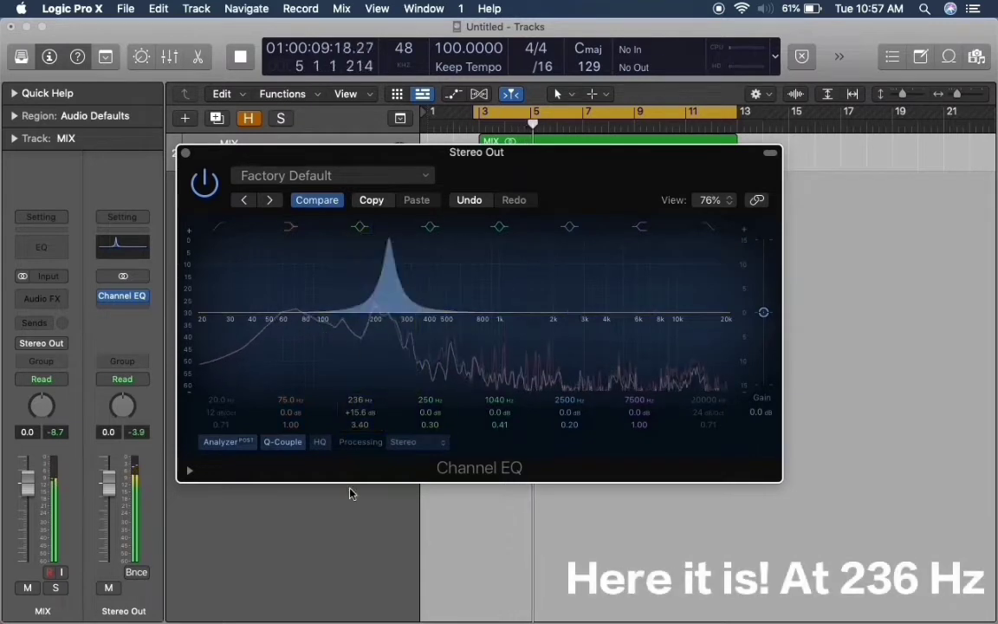
{"action": "left_click_drag", "start_coordinate": [360, 412], "coordinate": [360, 484]}
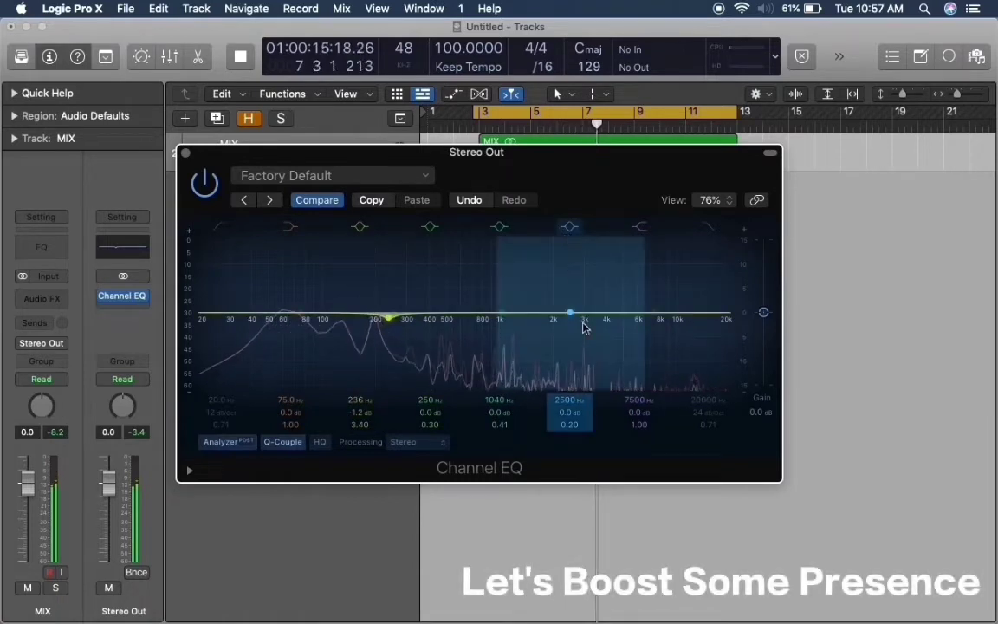
- Boost presence with the 2500 Hz EQ band, setting it to 2480 Hz, +1.8 dB gain and a Q of 0.79
{"action": "left_click_drag", "start_coordinate": [584, 324], "coordinate": [569, 316]}
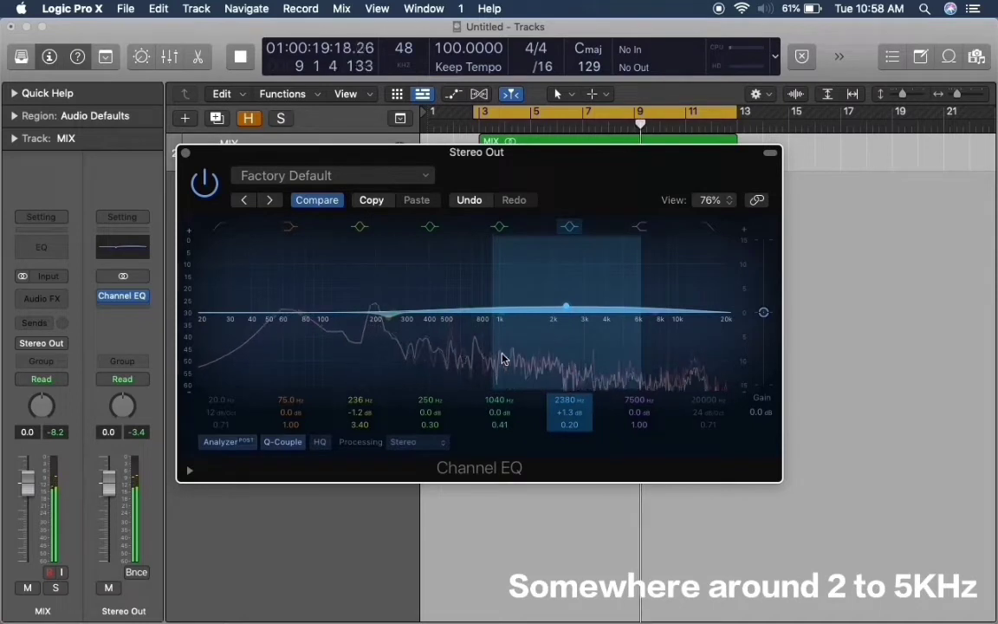
{"action": "left_click_drag", "start_coordinate": [493, 353], "coordinate": [508, 346]}
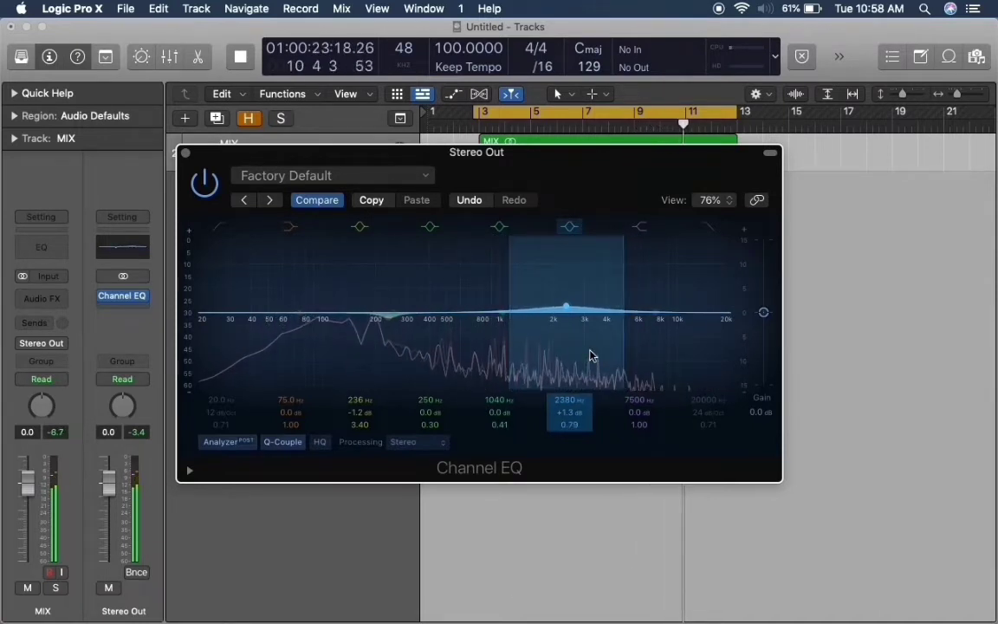
{"action": "mouse_move", "coordinate": [591, 355]}
{"action": "left_mouse_down"}
{"action": "mouse_move", "coordinate": [585, 320]}
{"action": "mouse_move", "coordinate": [617, 312]}
{"action": "mouse_move", "coordinate": [594, 309]}
{"action": "mouse_move", "coordinate": [593, 350]}
{"action": "left_mouse_up"}
{"action": "key", "text": "space"}
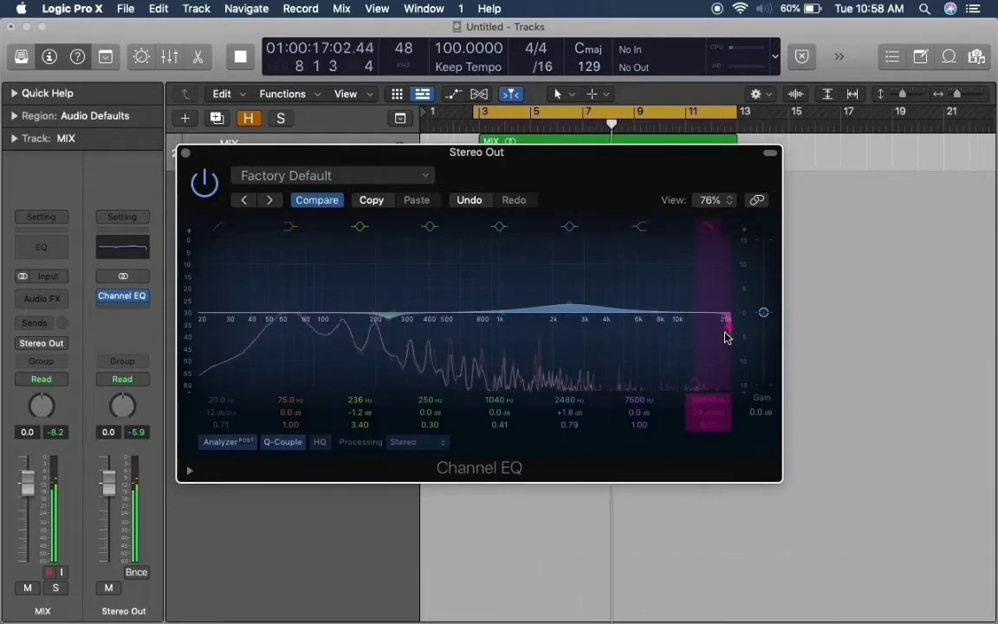
- Set the low-pass filter to 19400 Hz at 12 dB/Oct and enable the high-pass filter at 26 Hz with an 18 dB/Oct slope
{"action": "left_click_drag", "start_coordinate": [729, 329], "coordinate": [669, 357]}
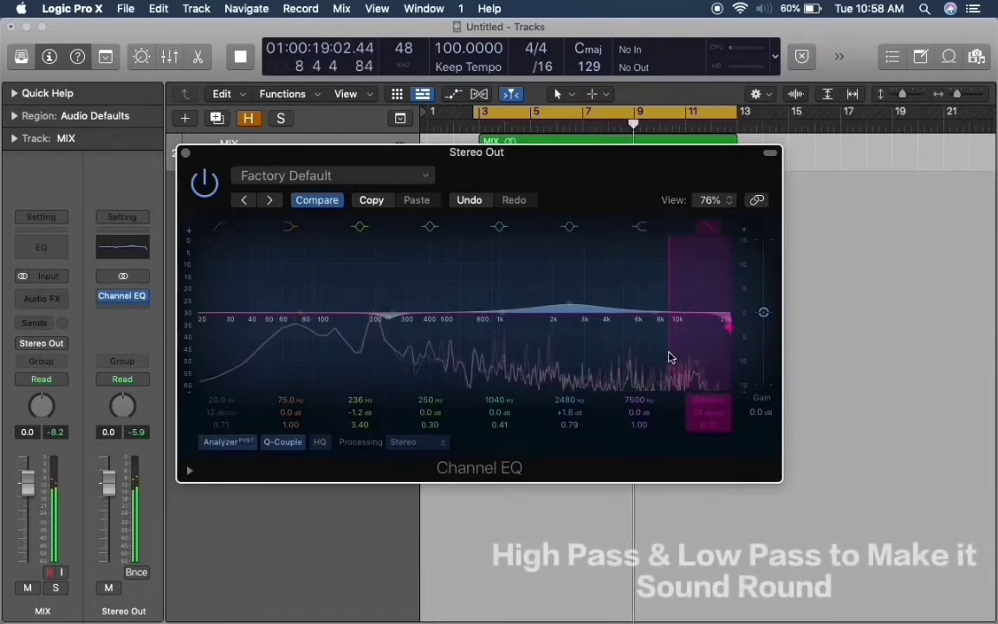
{"action": "left_click", "coordinate": [221, 231]}
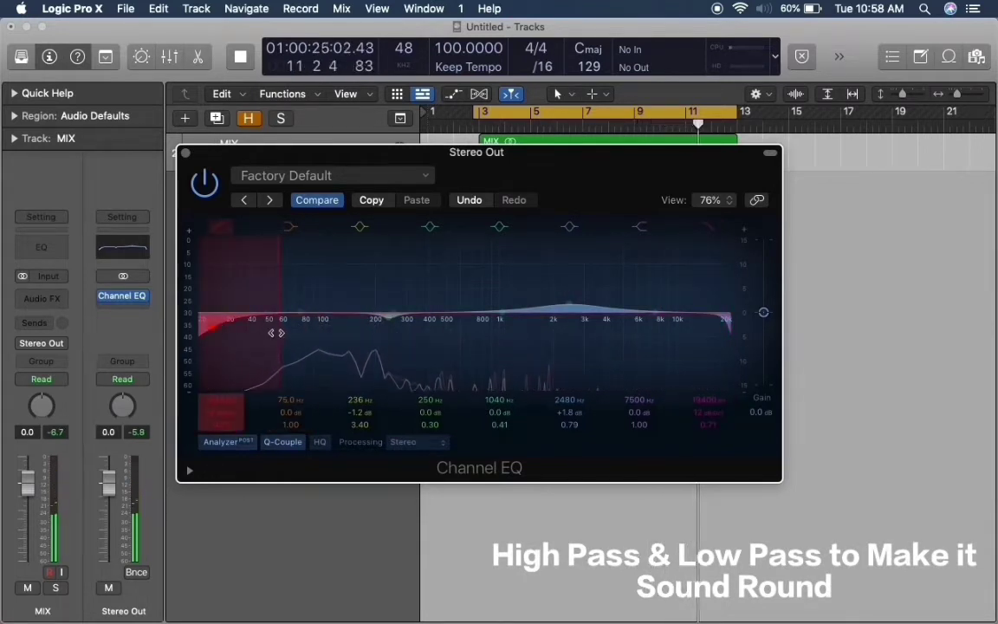
{"action": "left_click_drag", "start_coordinate": [278, 337], "coordinate": [268, 335]}
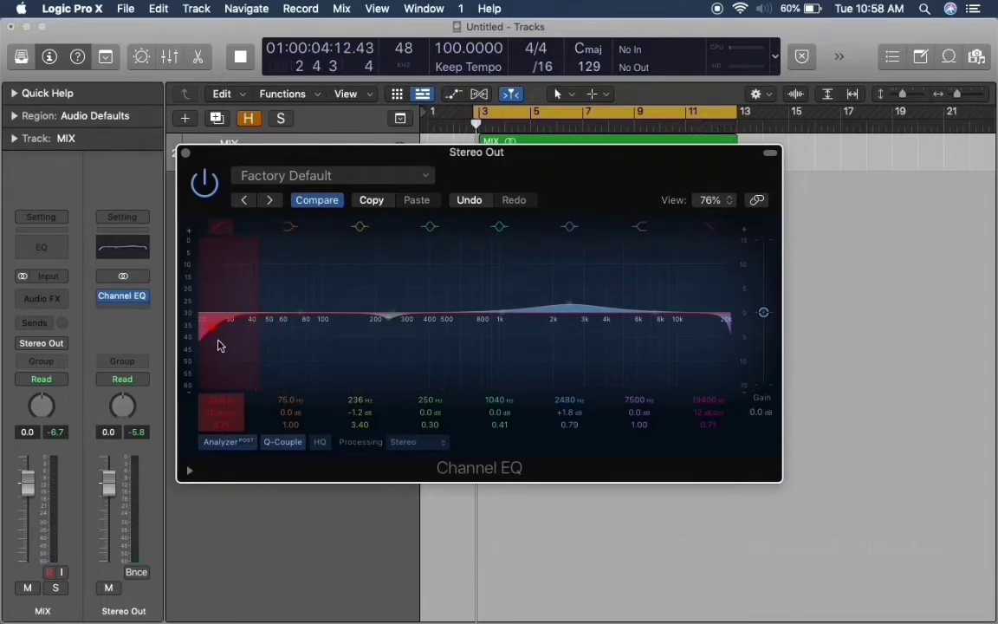
{"action": "left_click", "coordinate": [266, 319]}
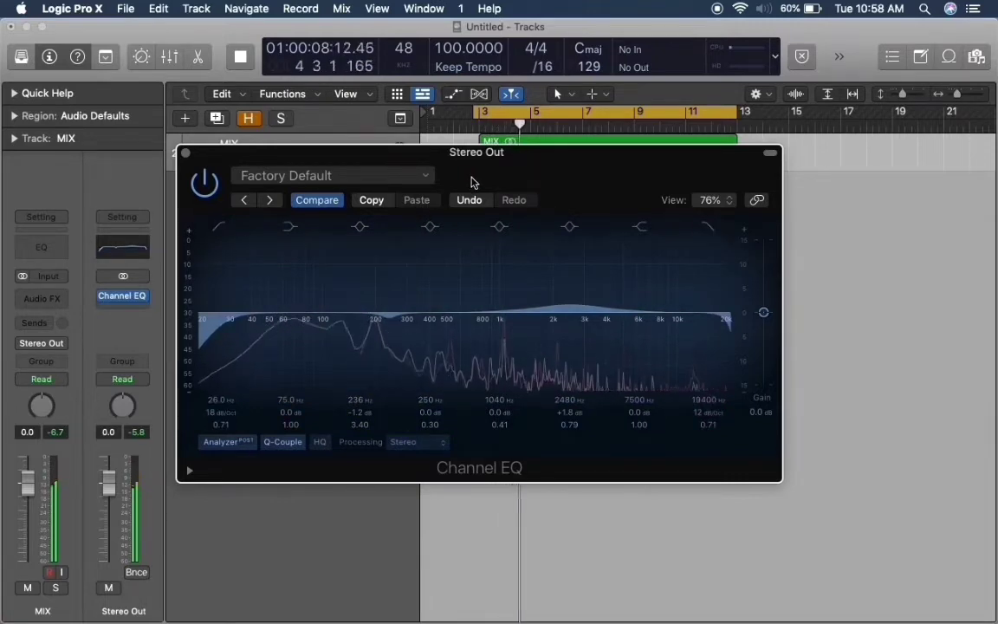
- Insert a stereo Compressor after the Channel EQ on the Stereo Out channel and move its window fully into view
{"action": "left_click", "coordinate": [139, 299]}
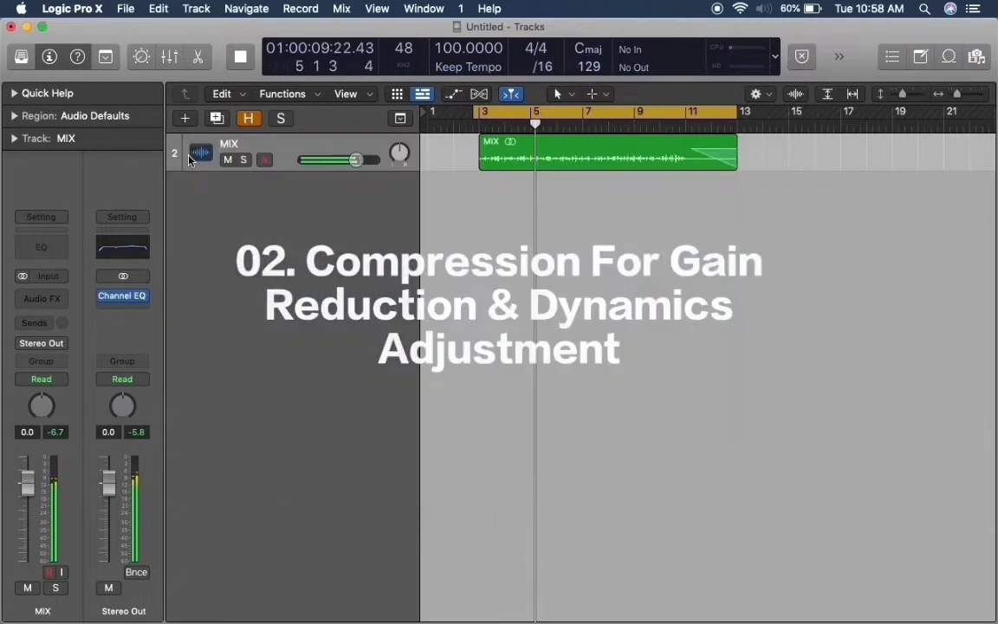
{"action": "left_click", "coordinate": [142, 302]}
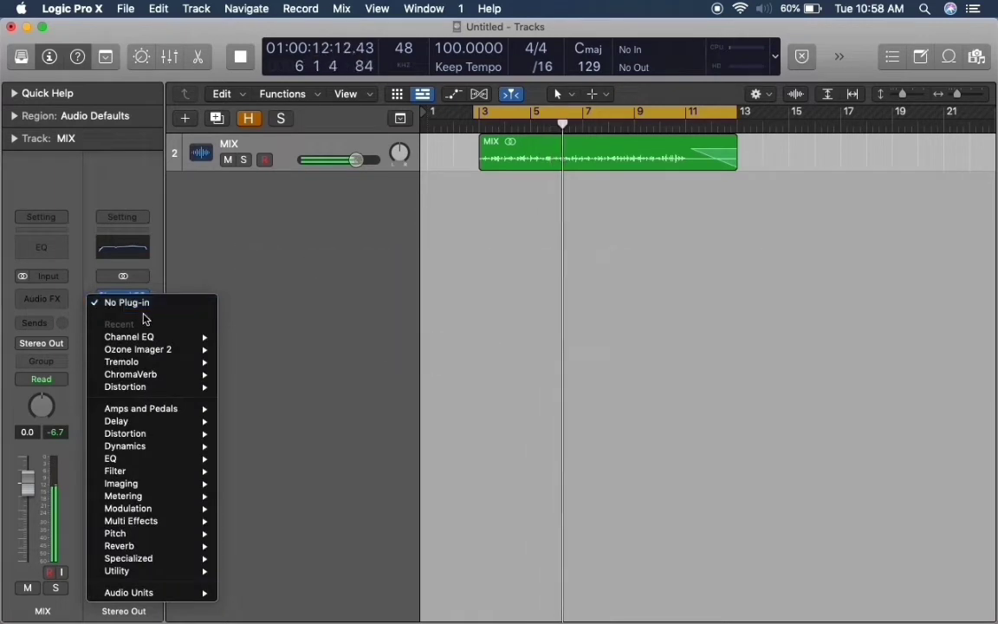
{"action": "mouse_move", "coordinate": [158, 446]}
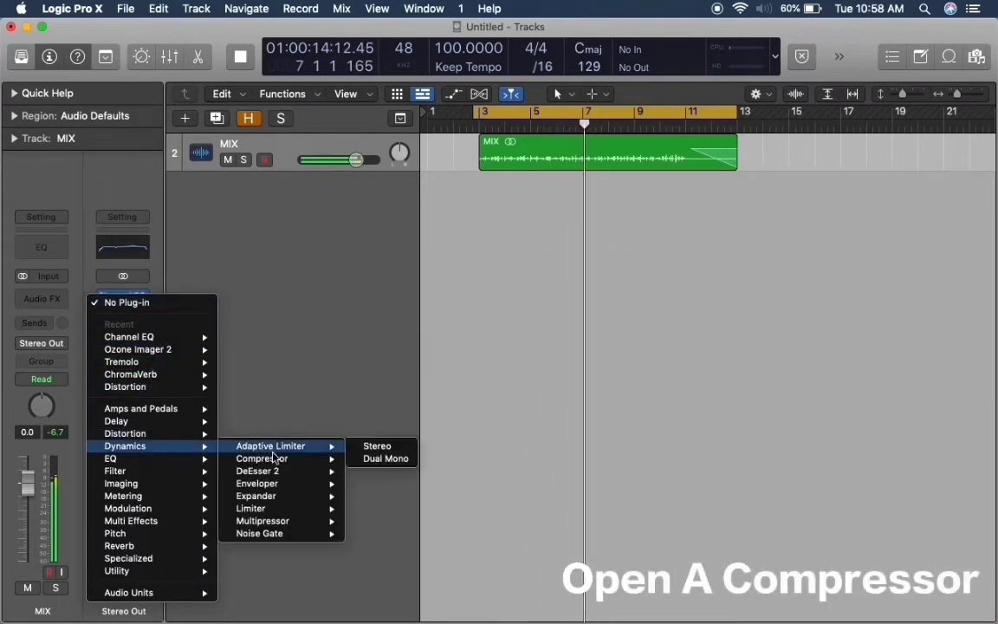
{"action": "mouse_move", "coordinate": [274, 458]}
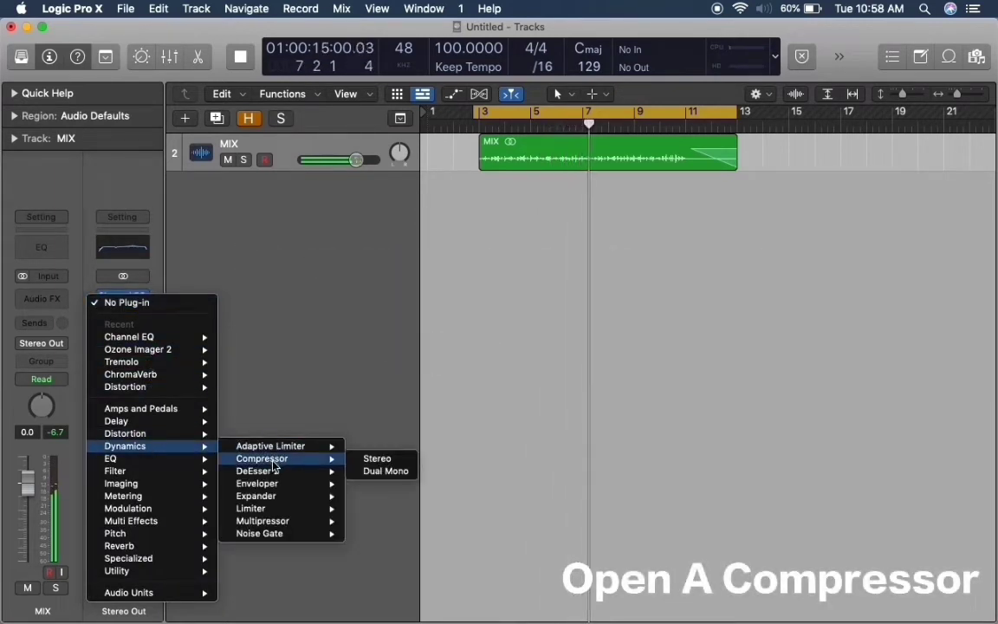
{"action": "left_click", "coordinate": [374, 460]}
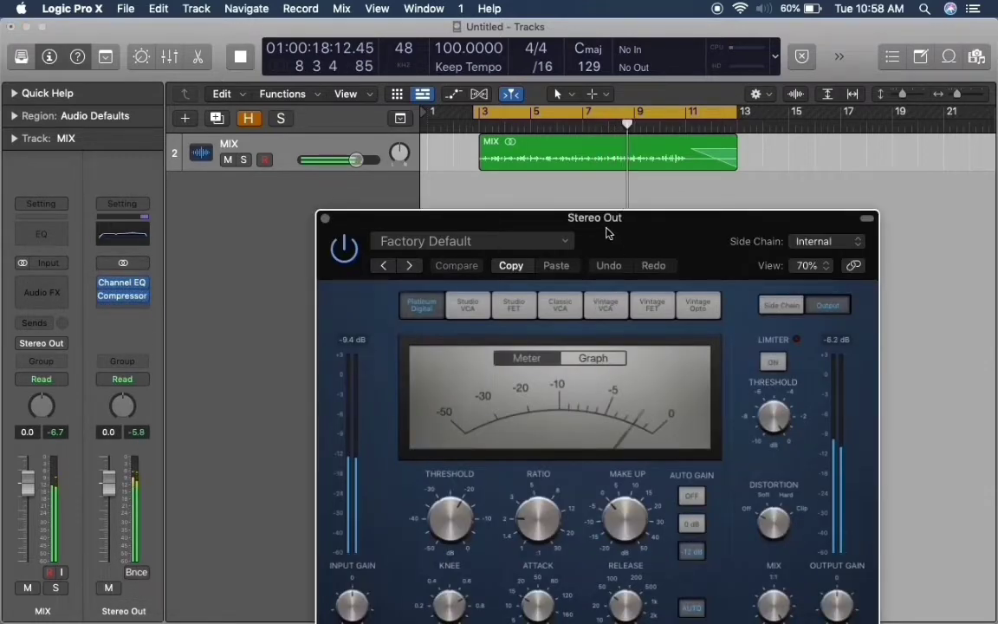
{"action": "left_click_drag", "start_coordinate": [606, 232], "coordinate": [522, 68]}
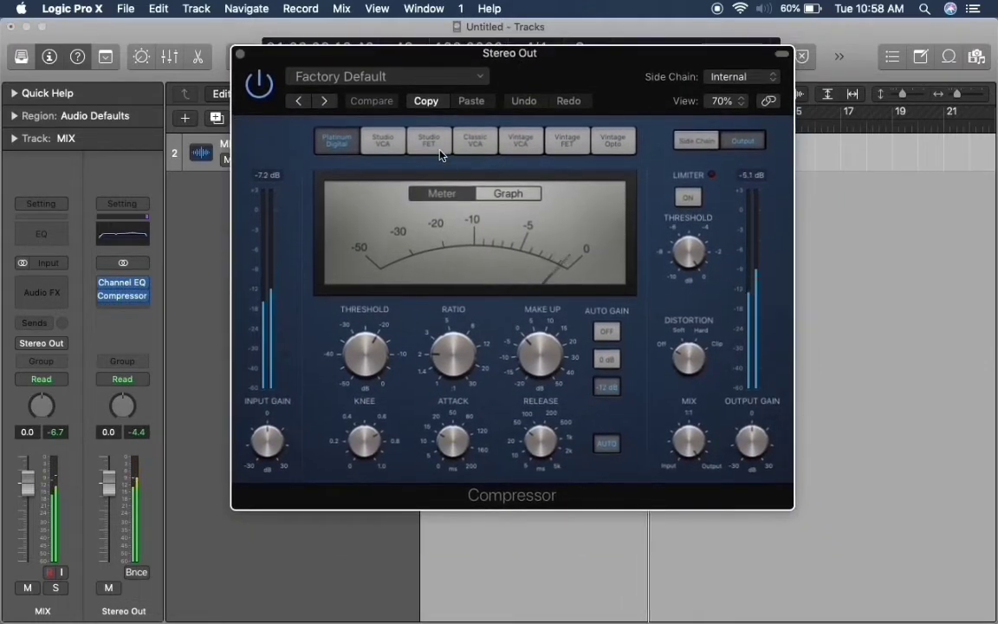
- Switch the compressor to the Studio FET model and turn off both Auto Gain and automatic release
{"action": "left_click", "coordinate": [438, 149]}
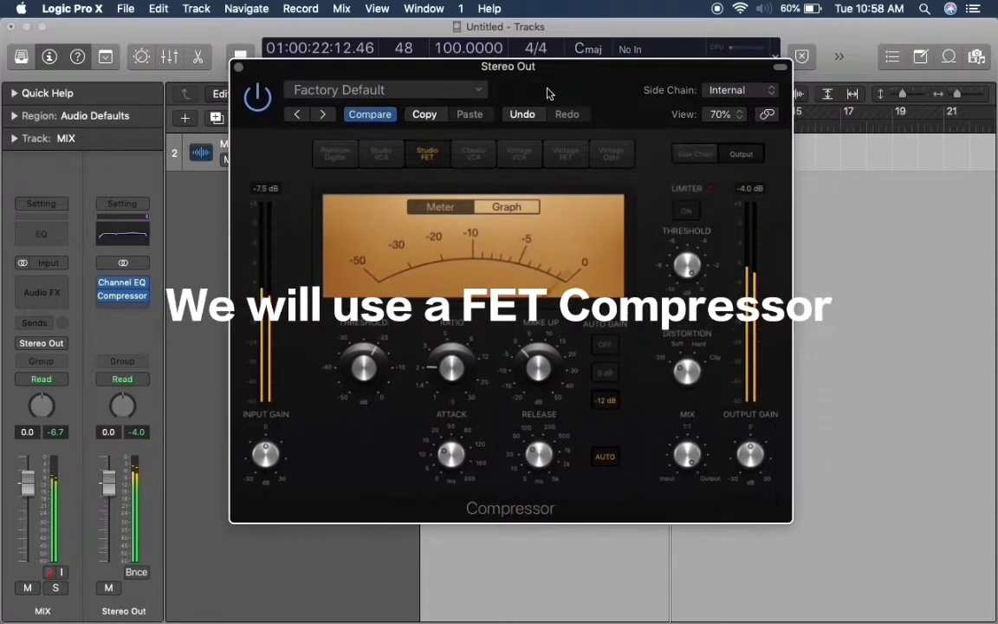
{"action": "left_click", "coordinate": [606, 345]}
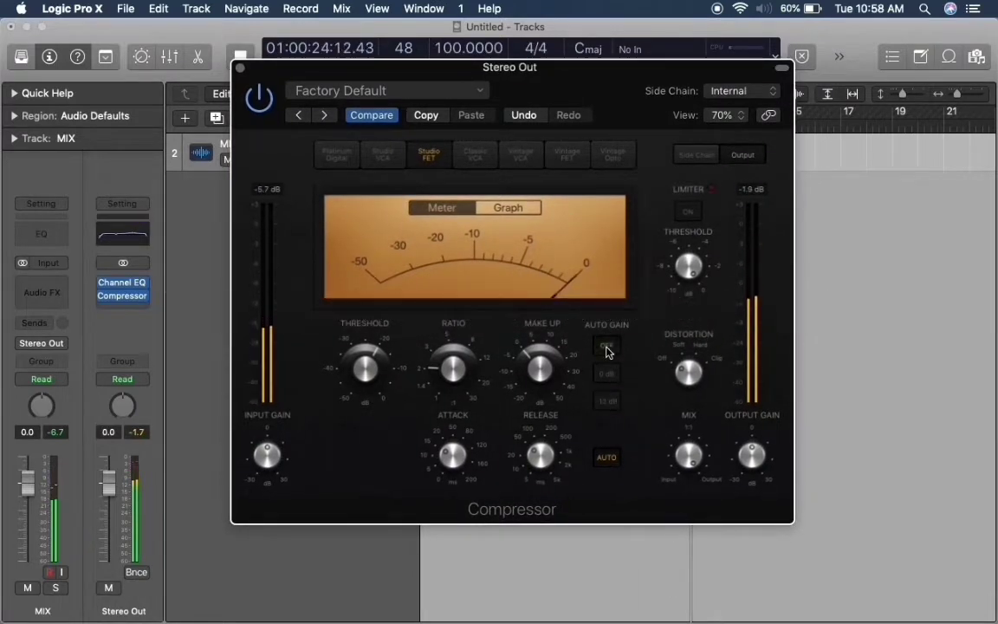
{"action": "left_click", "coordinate": [606, 457]}
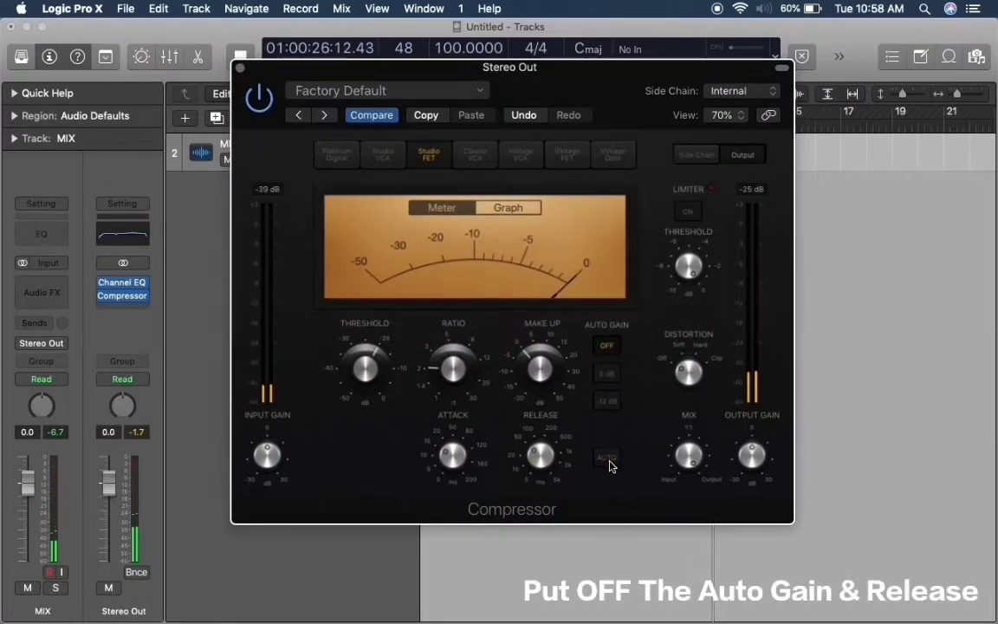
- Lengthen the compressor's attack time and shorten its release slightly below the default
{"action": "left_click_drag", "start_coordinate": [531, 84], "coordinate": [536, 105]}
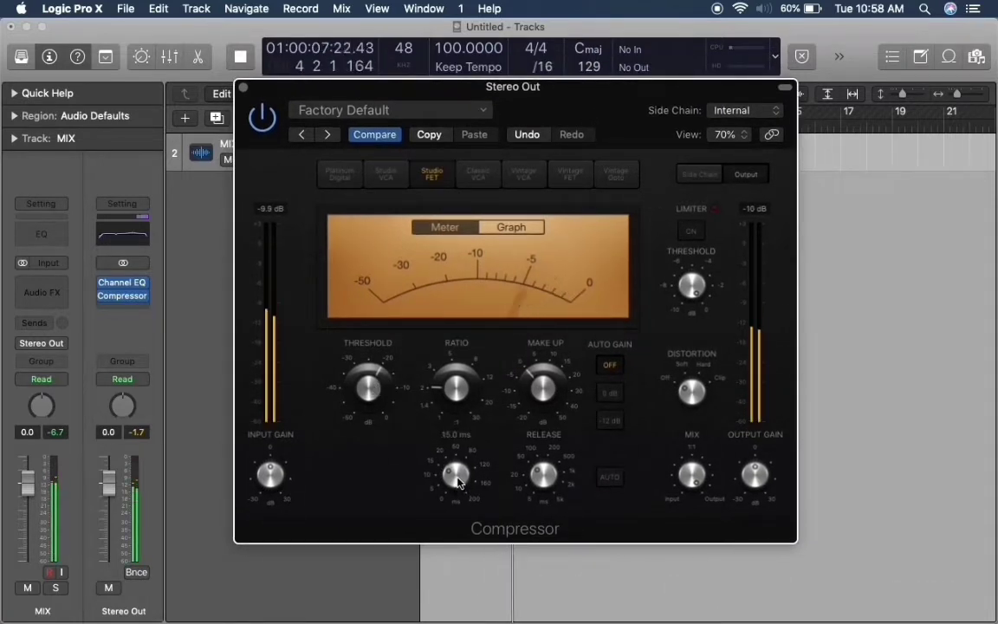
{"action": "left_click_drag", "start_coordinate": [459, 480], "coordinate": [454, 438]}
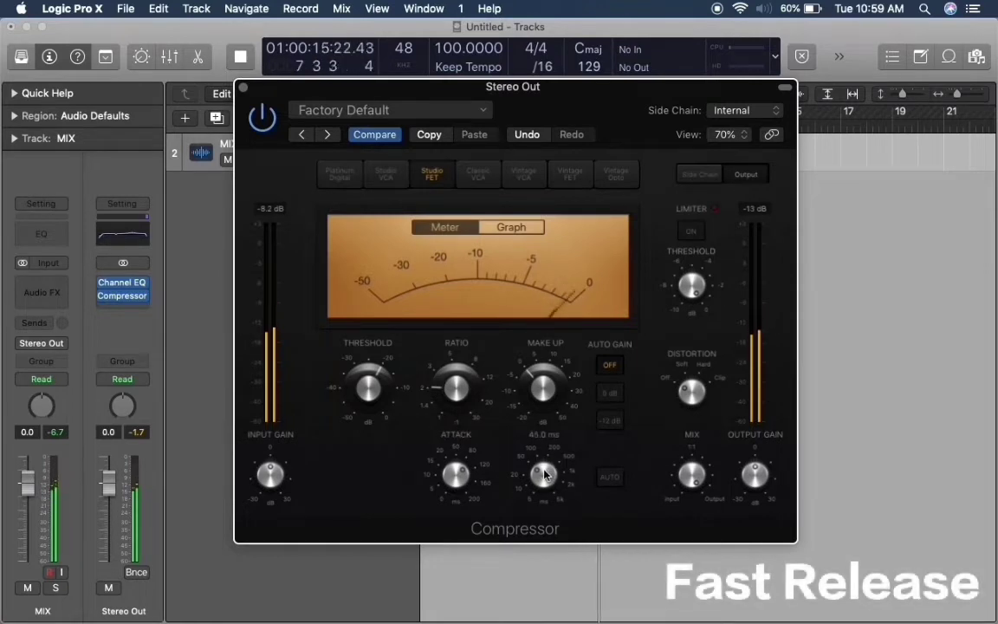
{"action": "left_click_drag", "start_coordinate": [544, 477], "coordinate": [544, 478]}
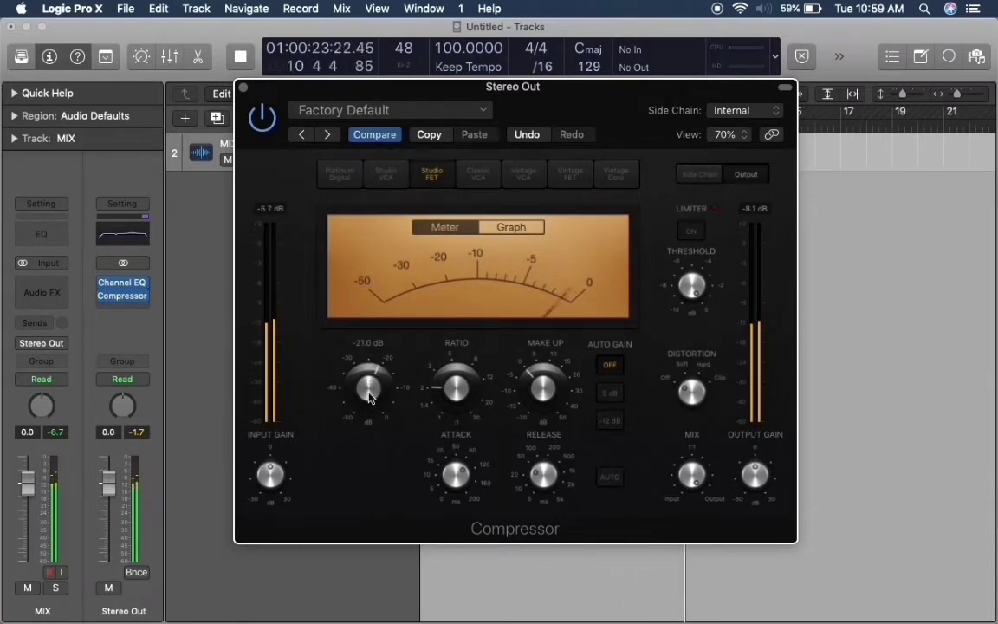
- Check the compression graph, return to the meter, and lower the ratio slightly under 2:1 and the threshold to about -22 dB
{"action": "left_click", "coordinate": [536, 233]}
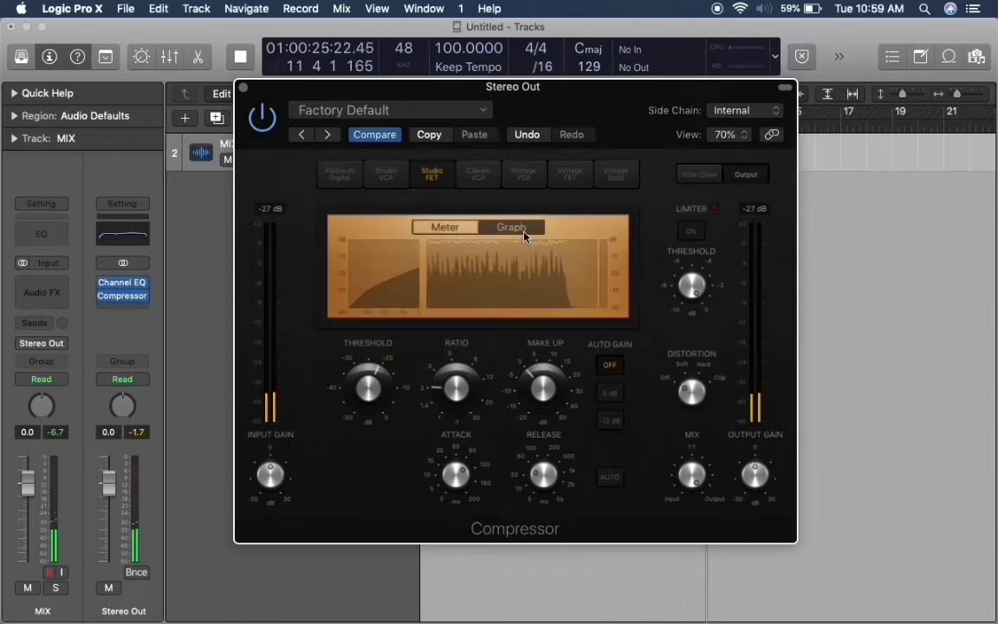
{"action": "left_click", "coordinate": [467, 230]}
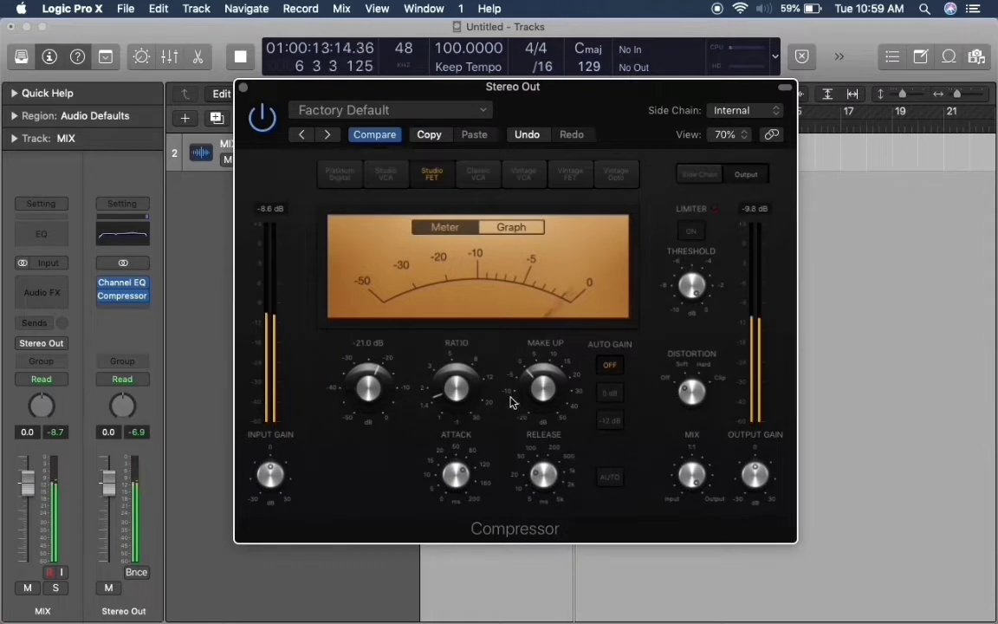
{"action": "left_click_drag", "start_coordinate": [462, 390], "coordinate": [462, 386]}
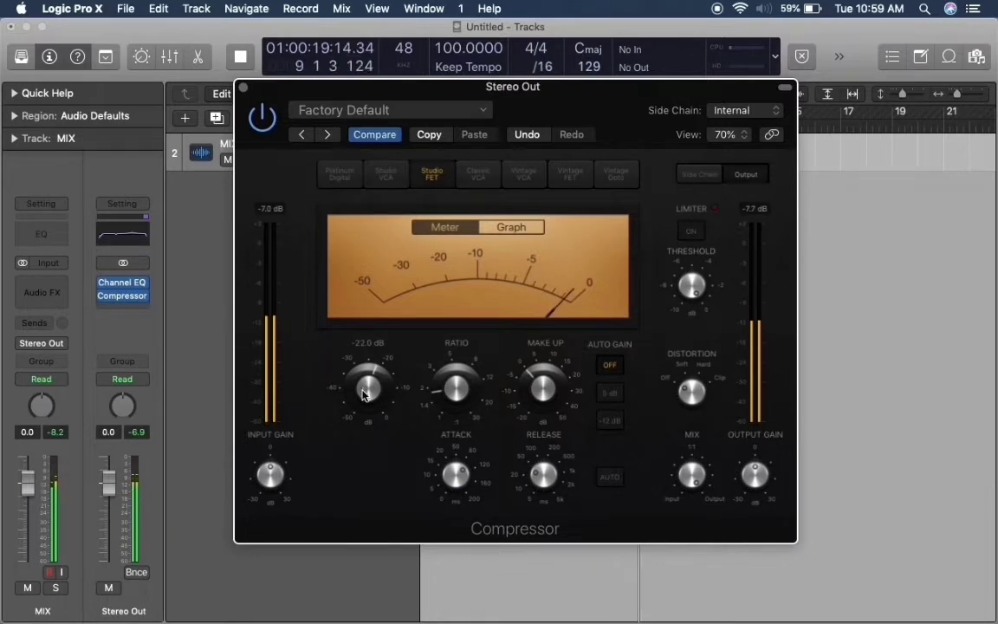
{"action": "left_click_drag", "start_coordinate": [364, 395], "coordinate": [363, 396]}
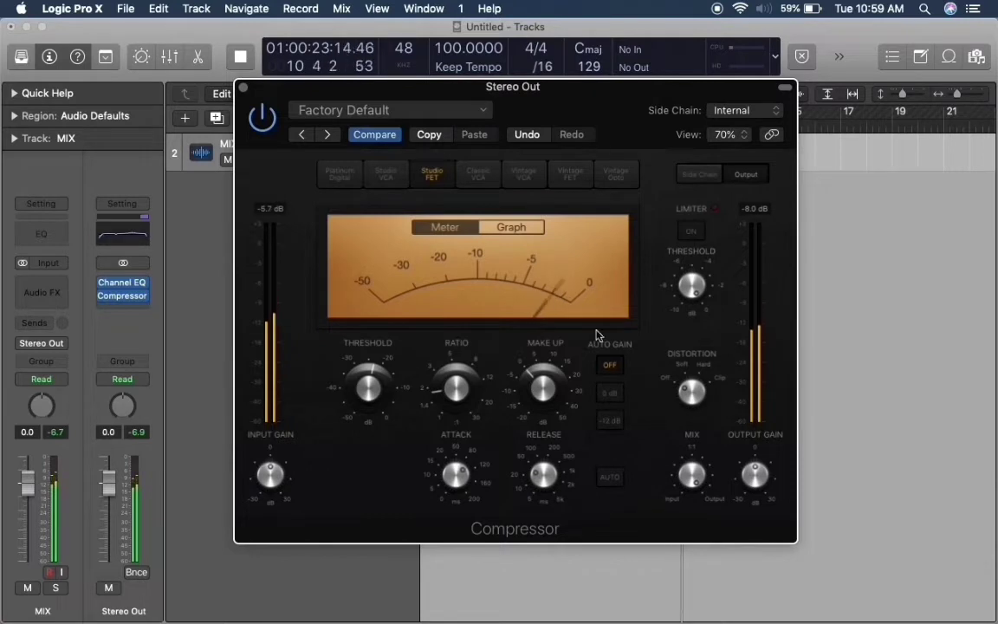
- Raise the compressor's make-up gain slightly to restore level, and close its window with playback stopped
{"action": "mouse_move", "coordinate": [555, 381]}
{"action": "left_click_drag", "start_coordinate": [548, 389], "coordinate": [548, 377]}
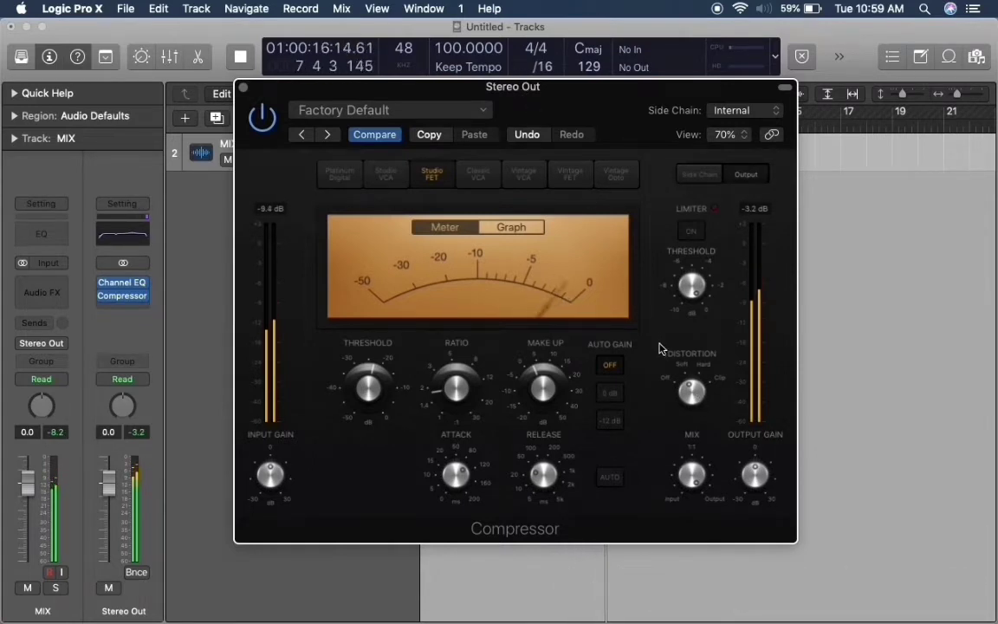
{"action": "left_click", "coordinate": [245, 90]}
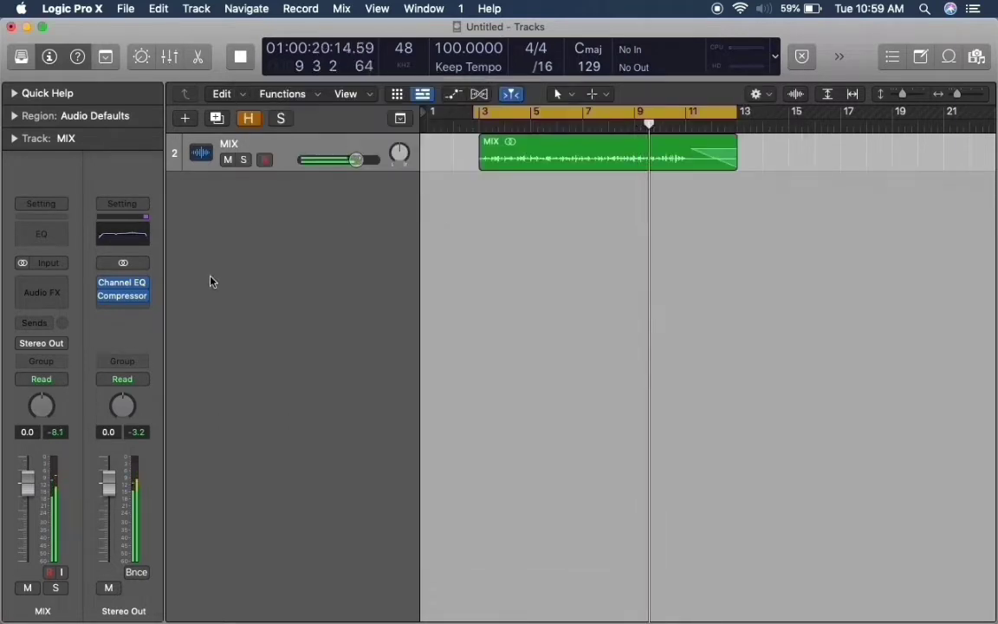
{"action": "key", "text": "space"}
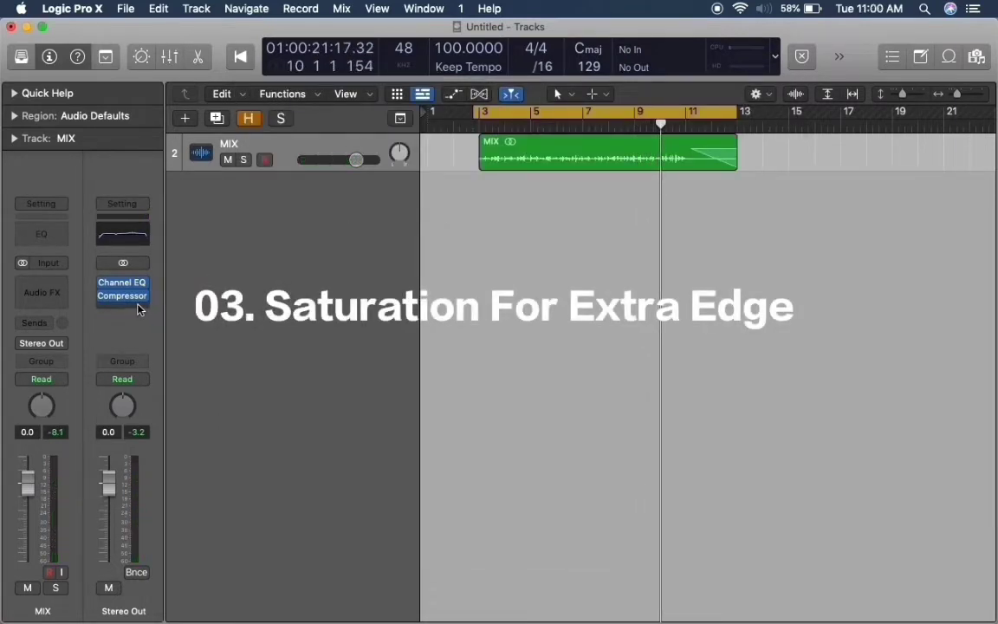
- Insert a stereo Exciter after the Compressor on the Stereo Out channel and restart playback
{"action": "left_click", "coordinate": [137, 309]}
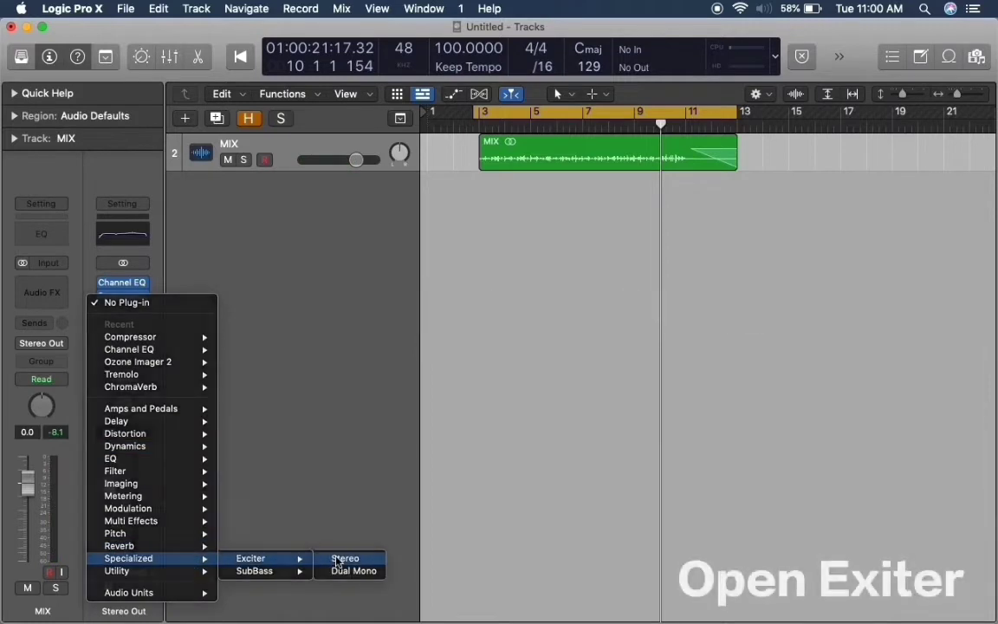
{"action": "left_click", "coordinate": [336, 562]}
{"action": "left_click_drag", "start_coordinate": [489, 221], "coordinate": [490, 216]}
{"action": "key", "text": "space"}
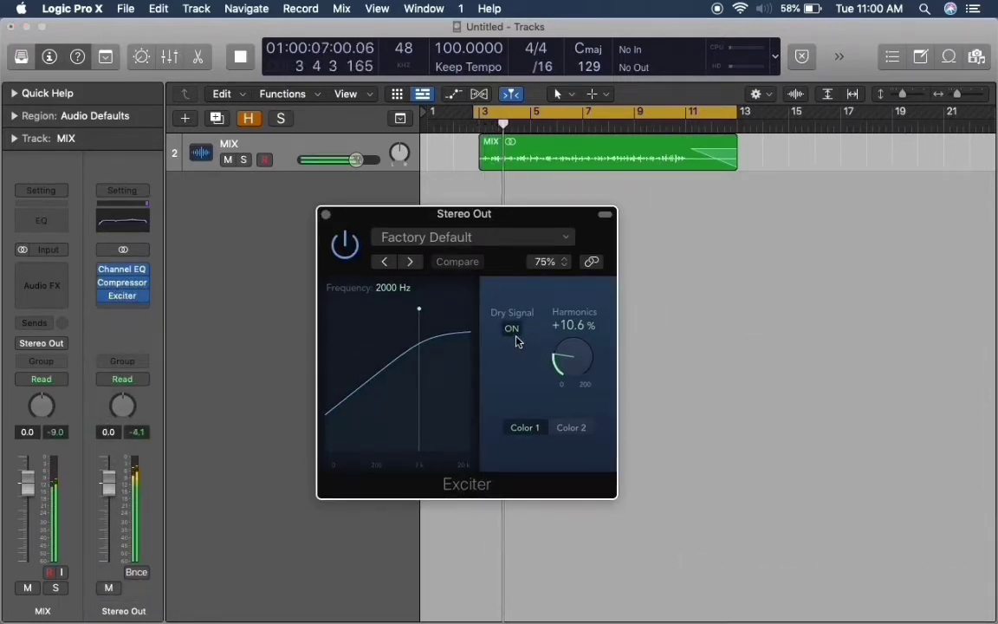
- Set the Exciter's frequency to 15900 Hz and harmonics to 50%, and turn off the dry signal to solo the effect
{"action": "left_click_drag", "start_coordinate": [418, 313], "coordinate": [461, 314]}
{"action": "left_click_drag", "start_coordinate": [584, 363], "coordinate": [573, 299]}
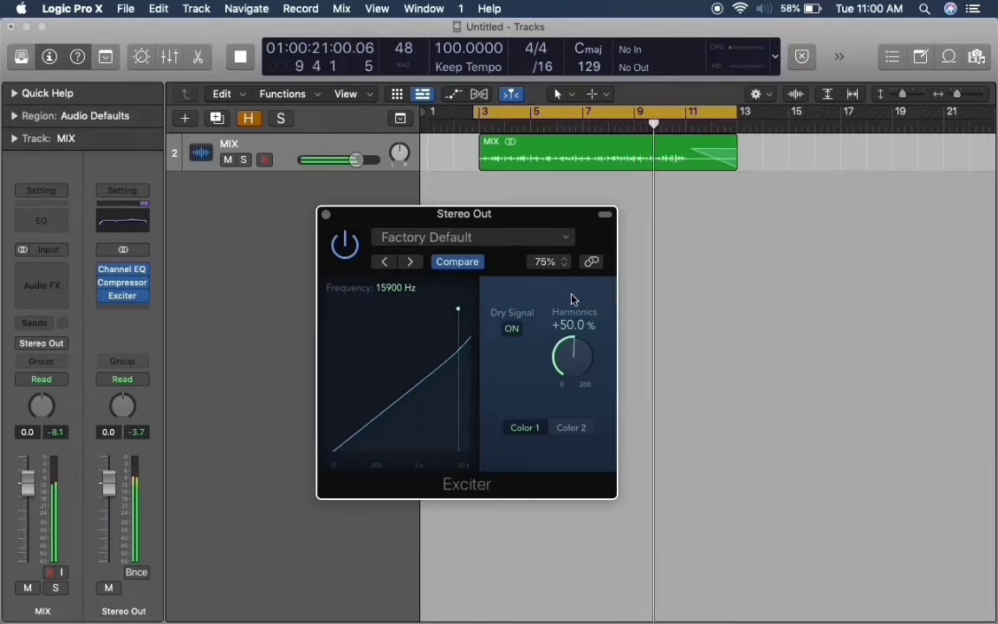
{"action": "left_click", "coordinate": [511, 328]}
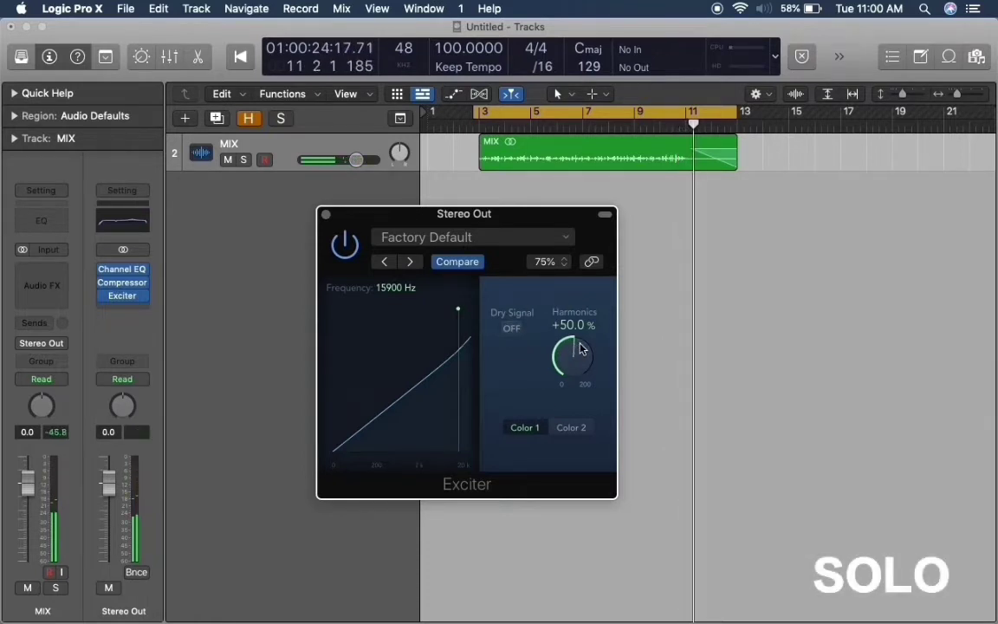
- Raise the Exciter's harmonics to about 82% and its frequency to 17800 Hz
{"action": "left_click_drag", "start_coordinate": [575, 357], "coordinate": [572, 335]}
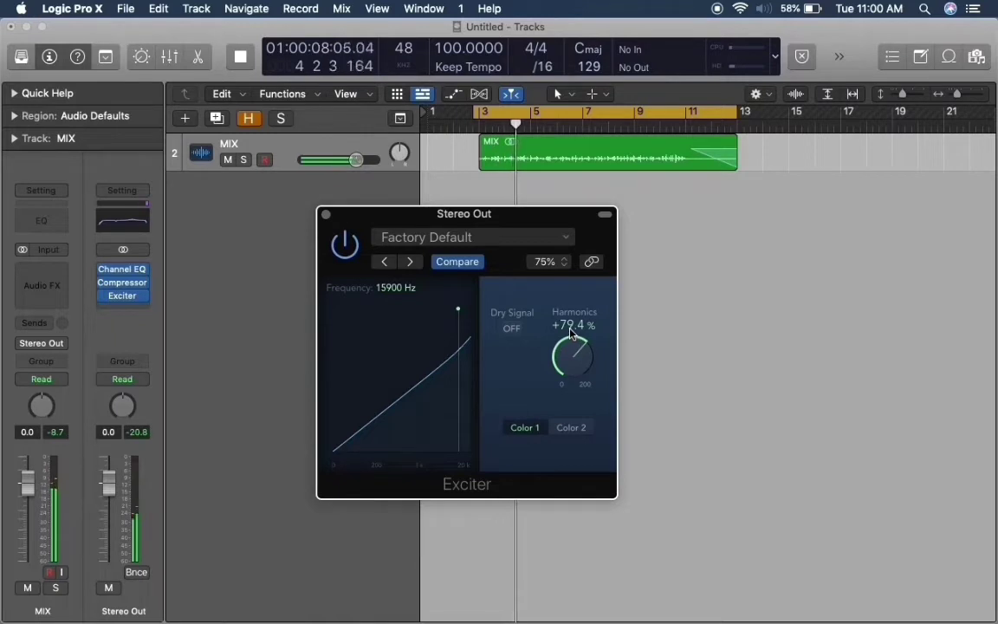
{"action": "left_click_drag", "start_coordinate": [460, 310], "coordinate": [459, 312]}
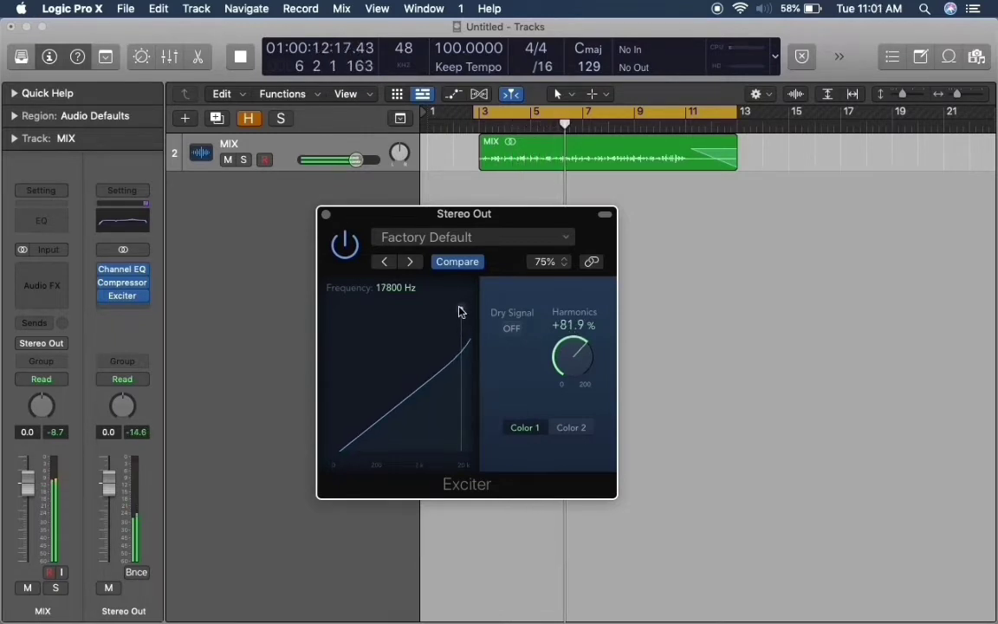
- Turn the Exciter's dry signal back on, select Color 2 with harmonics at about 87%, and close its window
{"action": "left_click", "coordinate": [510, 329]}
{"action": "left_click", "coordinate": [572, 427]}
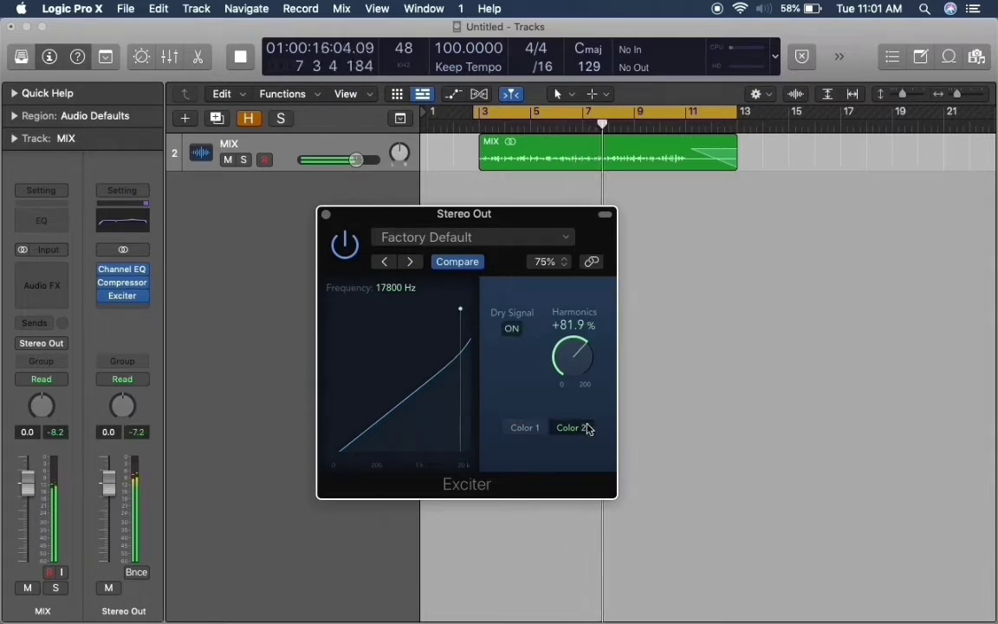
{"action": "left_click_drag", "start_coordinate": [563, 364], "coordinate": [566, 358]}
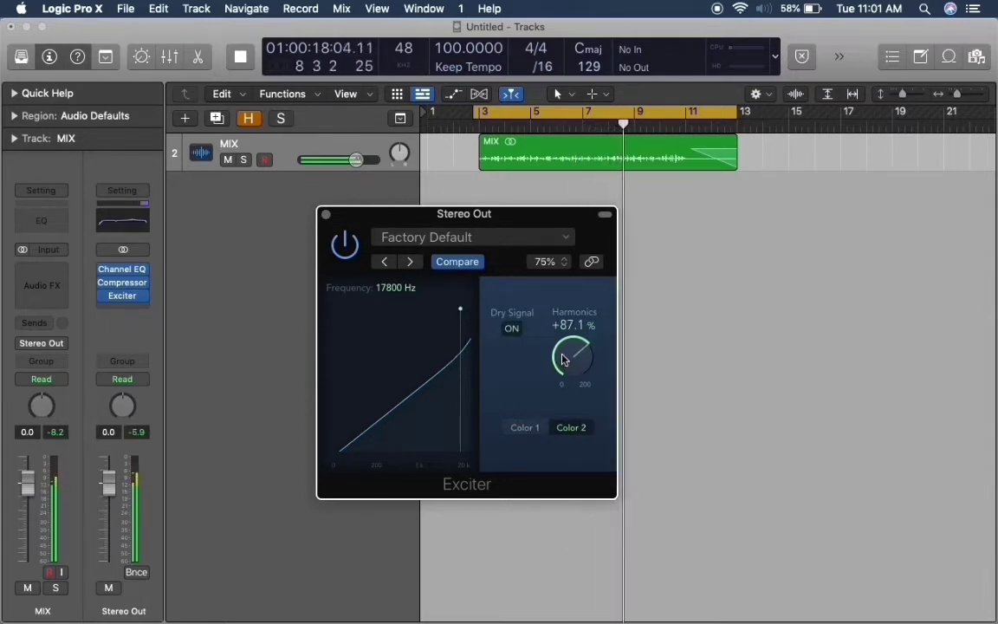
{"action": "left_click", "coordinate": [326, 214]}
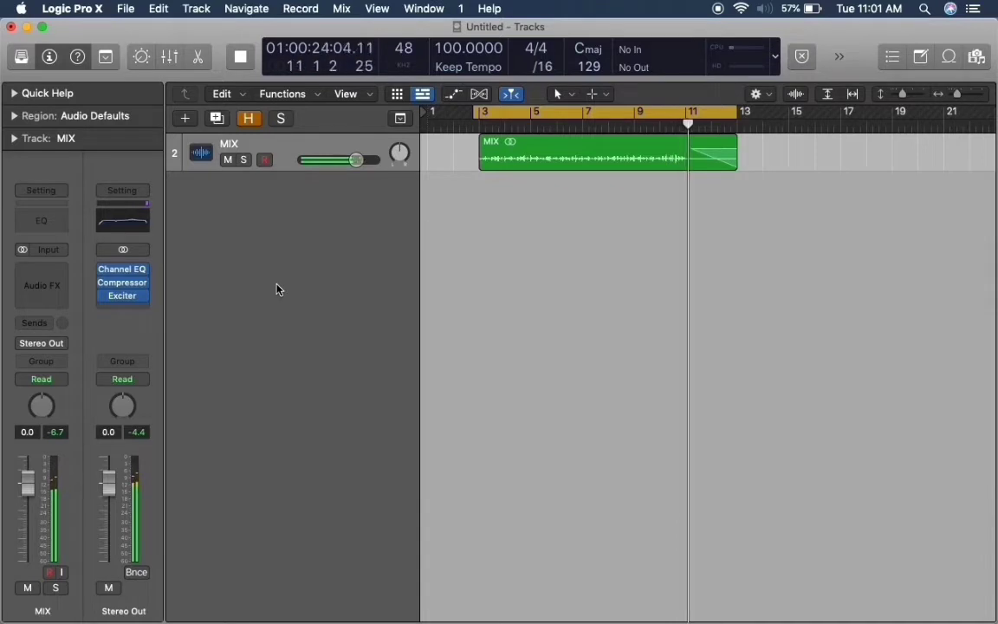
- Restart playback and insert a stereo Direction Mixer after the Exciter on the Stereo Out channel
{"action": "key", "text": "space"}
{"action": "key", "text": "space"}
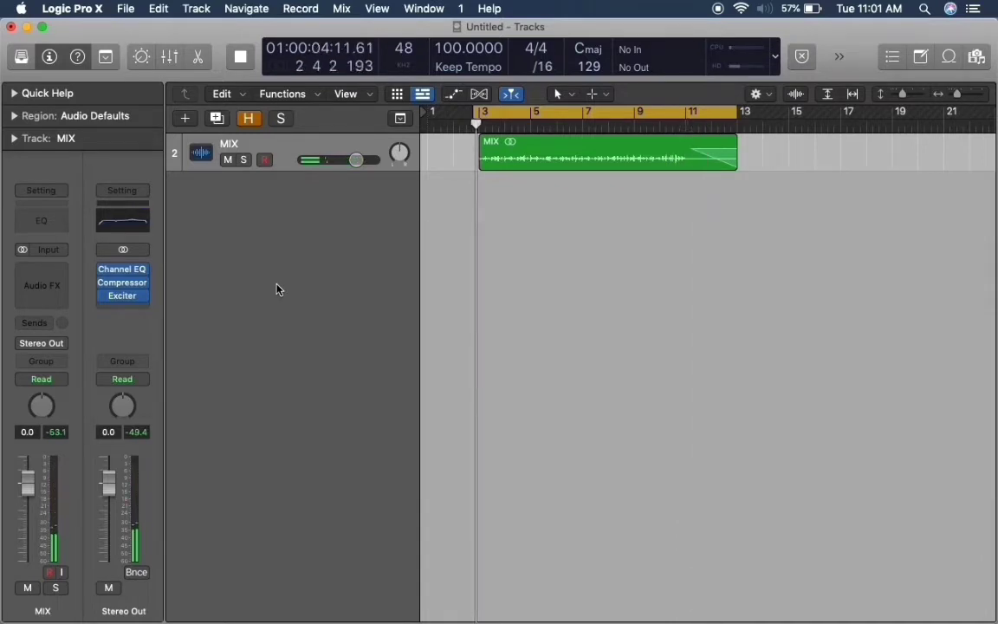
{"action": "left_click", "coordinate": [132, 309]}
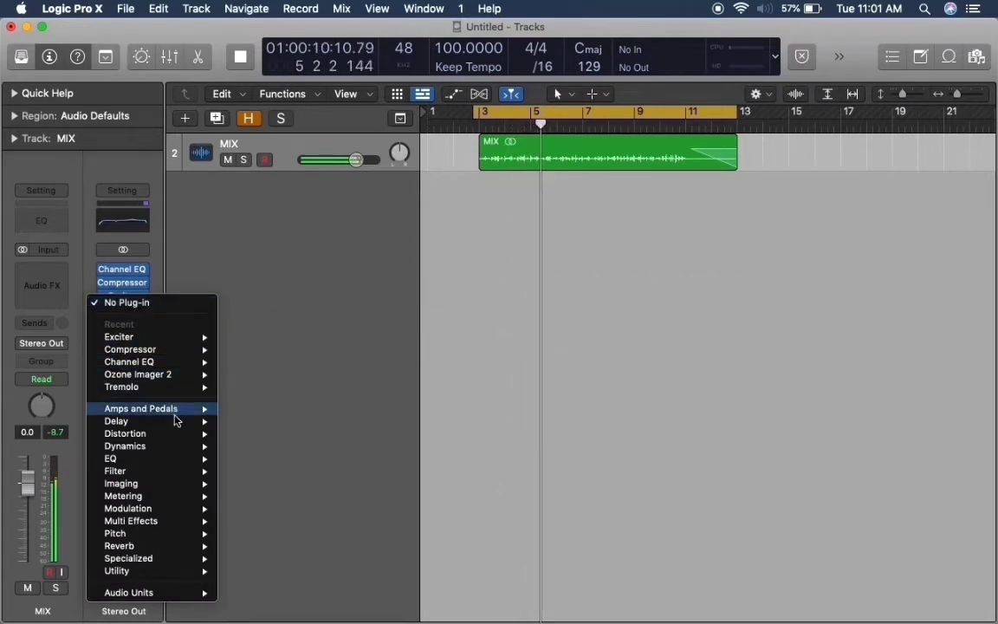
{"action": "mouse_move", "coordinate": [195, 483]}
{"action": "mouse_move", "coordinate": [347, 487]}
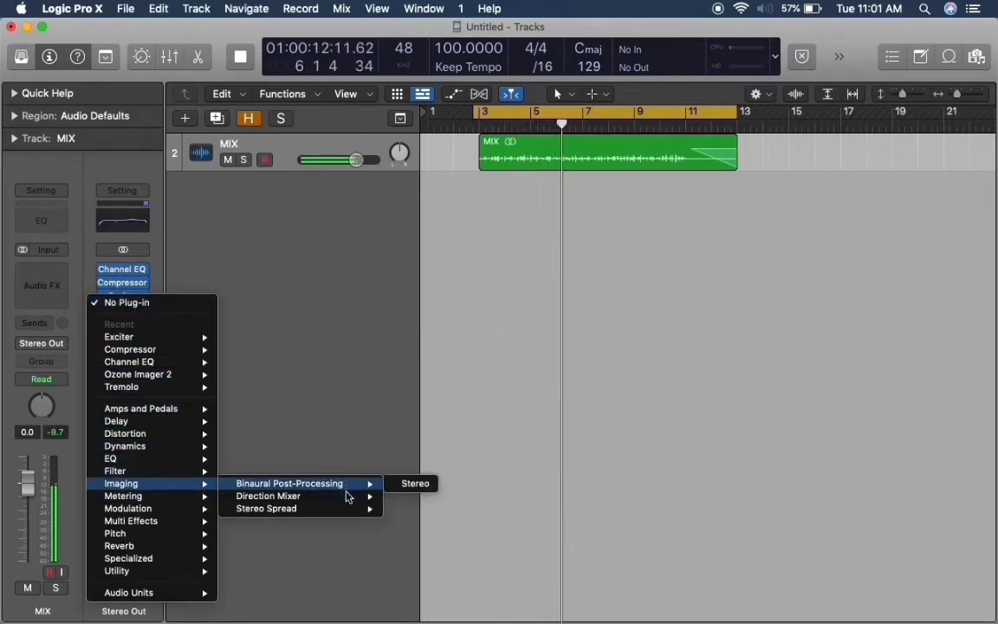
{"action": "left_click", "coordinate": [416, 501]}
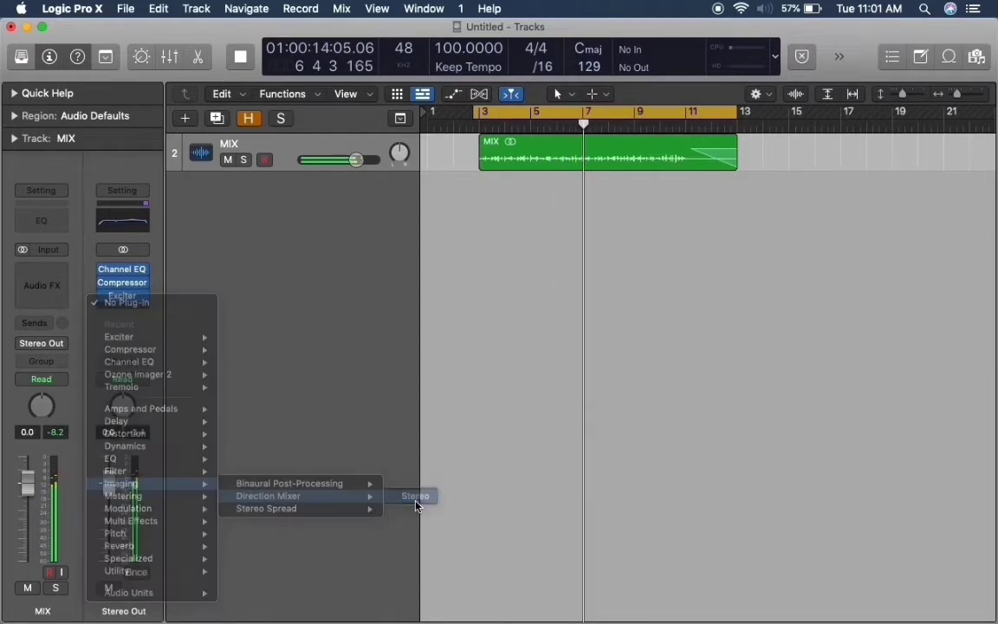
{"action": "left_click_drag", "start_coordinate": [537, 228], "coordinate": [534, 221]}
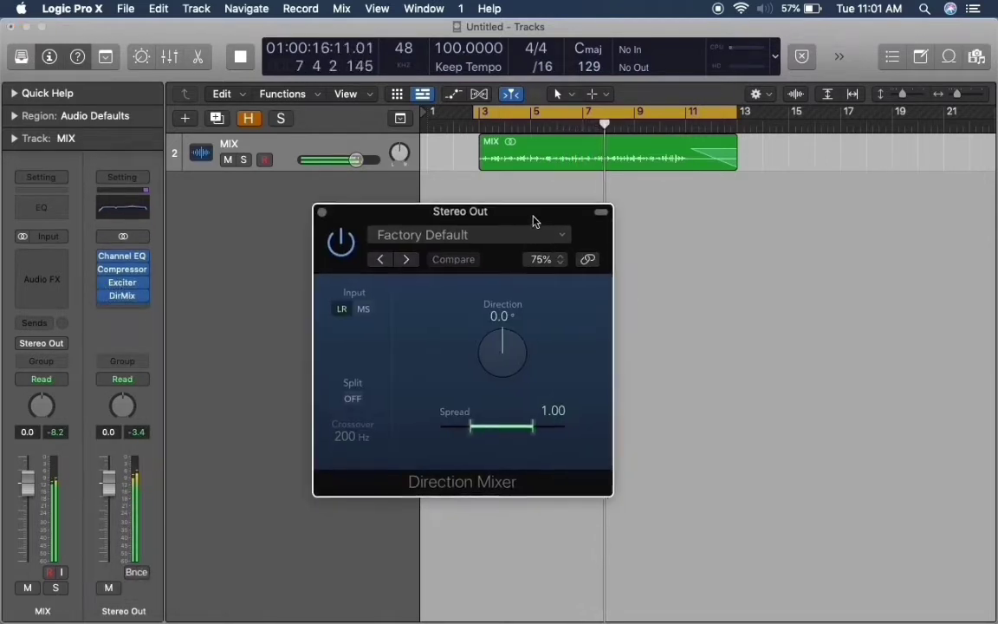
- Enable Split in the Direction Mixer, with low spread at 0.40 and high spread at 1.08, and close its window
{"action": "left_click", "coordinate": [352, 400]}
{"action": "mouse_move", "coordinate": [565, 425]}
{"action": "left_mouse_down"}
{"action": "mouse_move", "coordinate": [548, 426]}
{"action": "mouse_move", "coordinate": [557, 430]}
{"action": "left_mouse_up"}
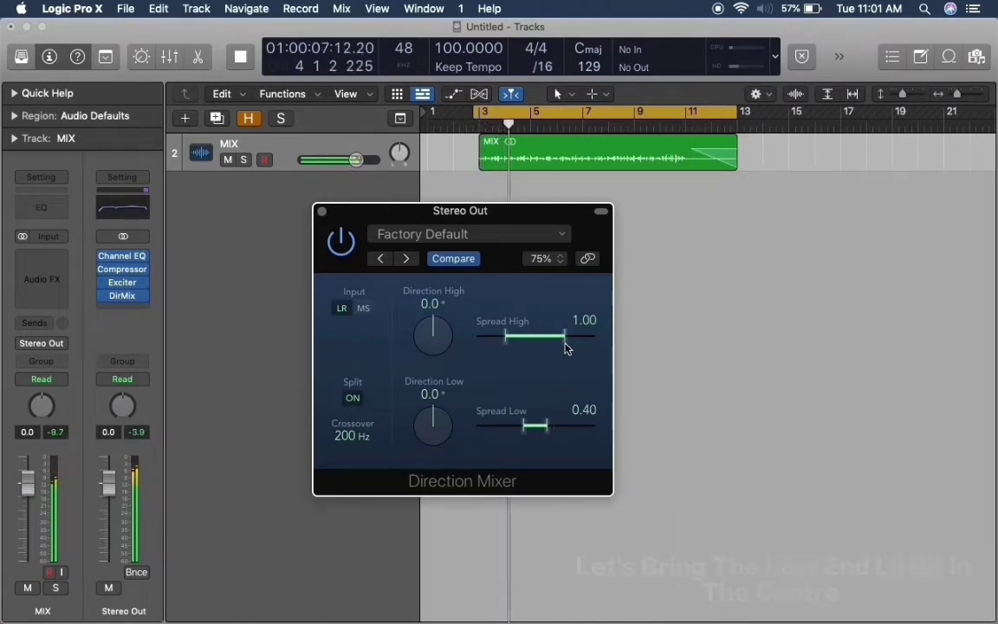
{"action": "left_click_drag", "start_coordinate": [565, 343], "coordinate": [569, 346]}
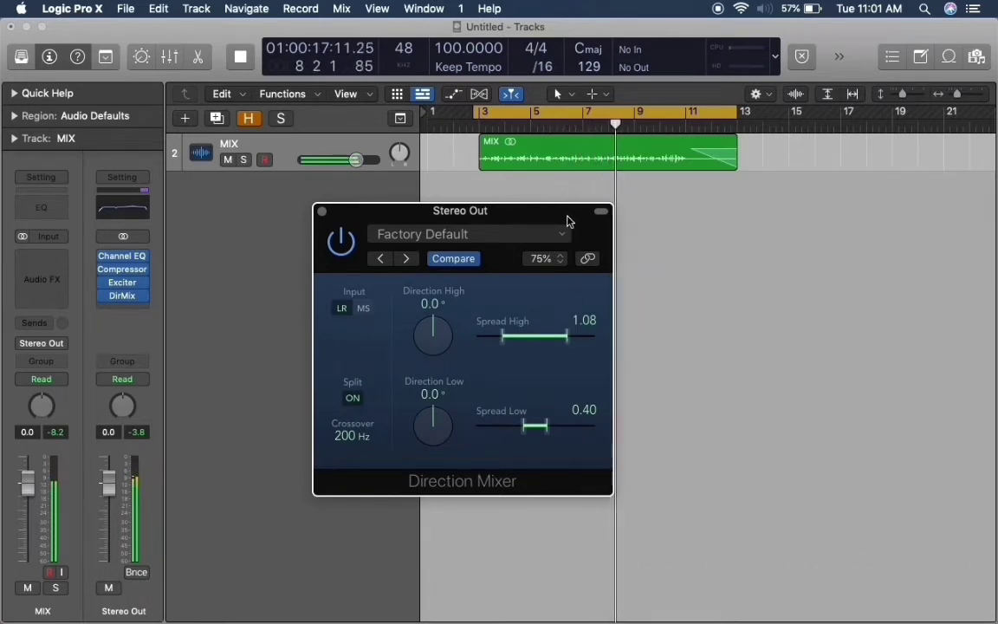
{"action": "left_click", "coordinate": [323, 212]}
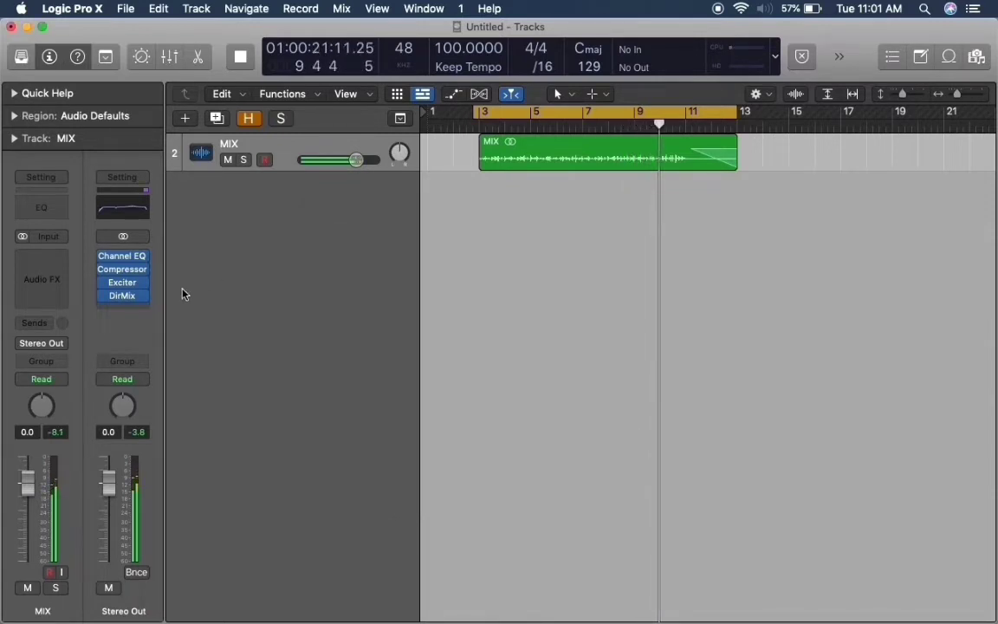
- Insert a stereo Adaptive Limiter after the Direction Mixer on the Stereo Out channel
{"action": "left_click", "coordinate": [139, 309]}
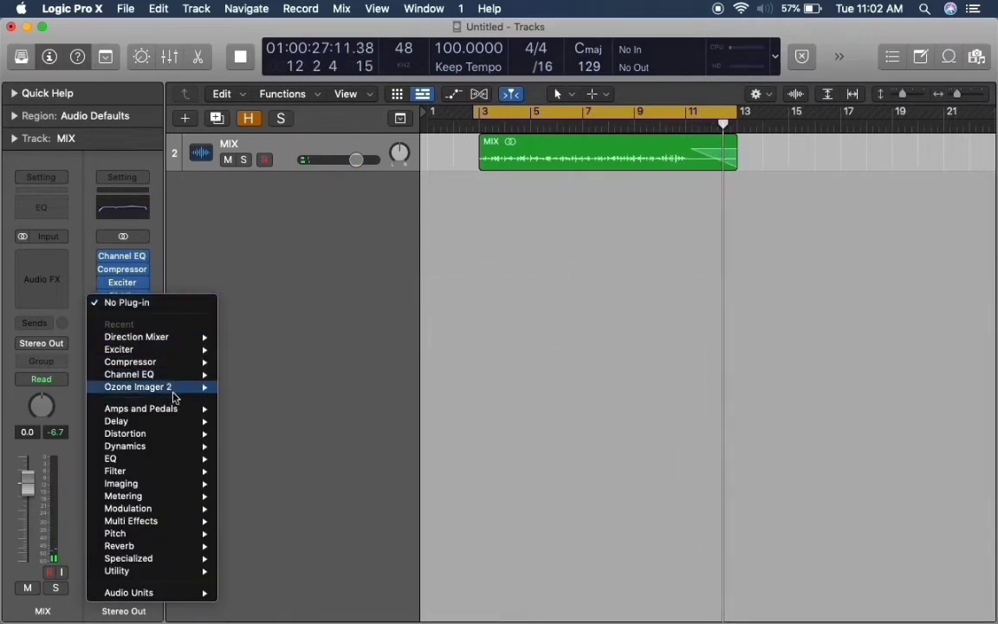
{"action": "mouse_move", "coordinate": [182, 447]}
{"action": "mouse_move", "coordinate": [300, 448]}
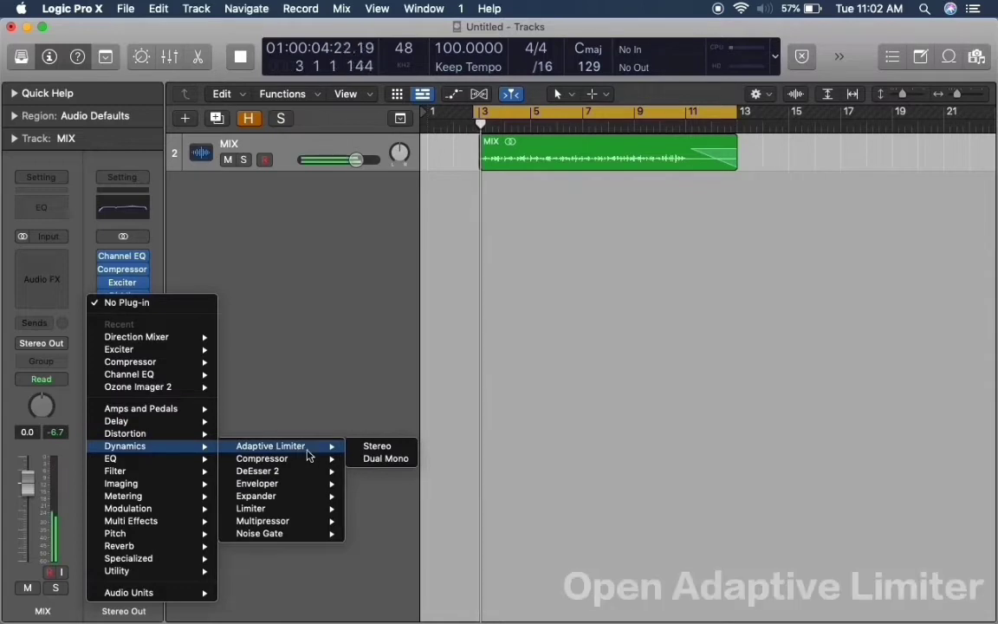
{"action": "left_click", "coordinate": [364, 448]}
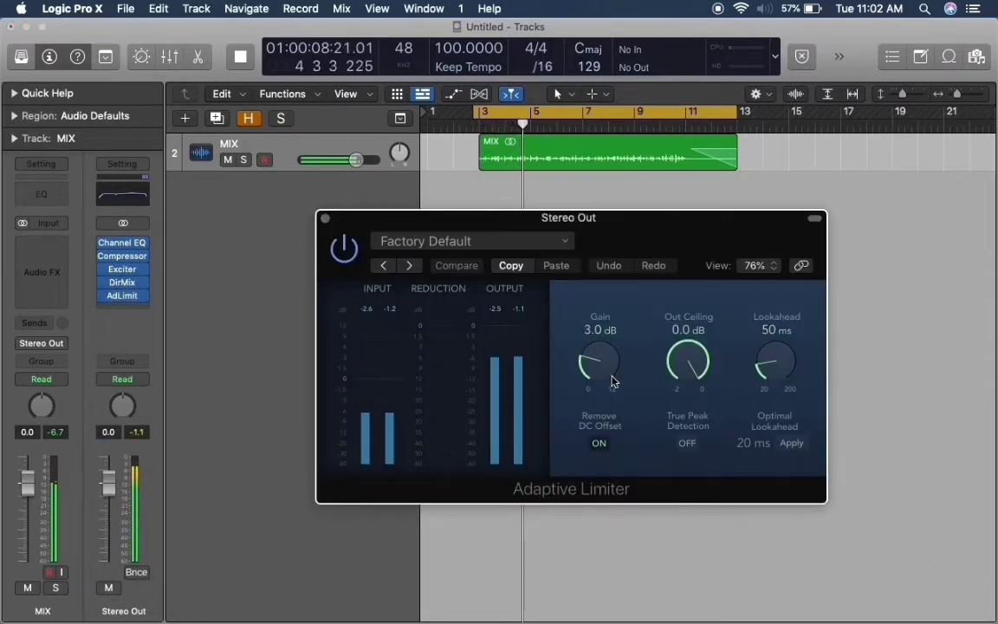
- Turn off the limiter's DC offset removal and set its gain to 6.0 dB and out ceiling to -0.1 dB
{"action": "left_click", "coordinate": [598, 445]}
{"action": "left_click_drag", "start_coordinate": [599, 378], "coordinate": [596, 313]}
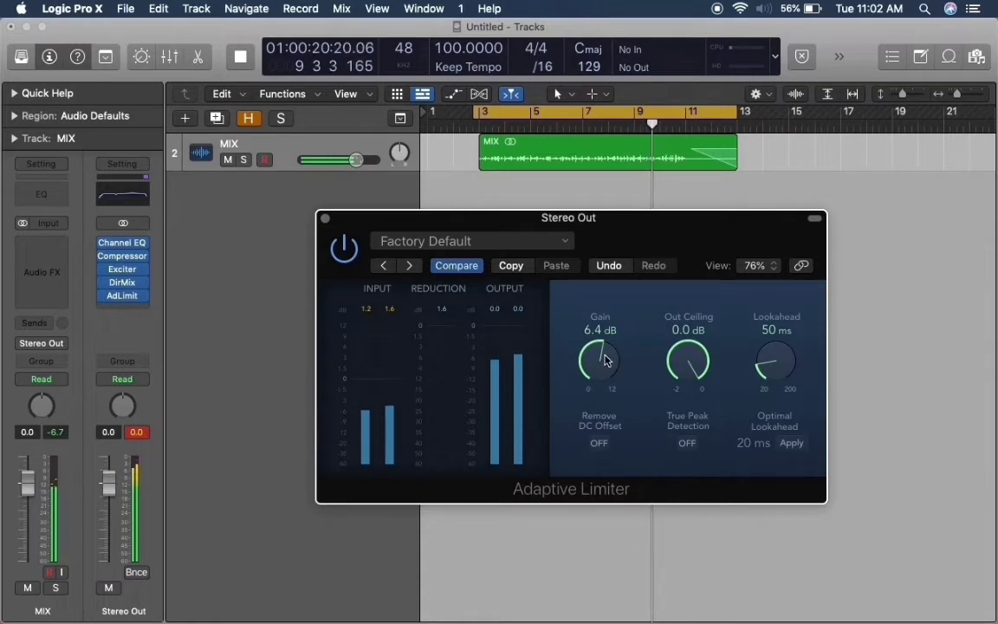
{"action": "left_click_drag", "start_coordinate": [606, 360], "coordinate": [607, 371]}
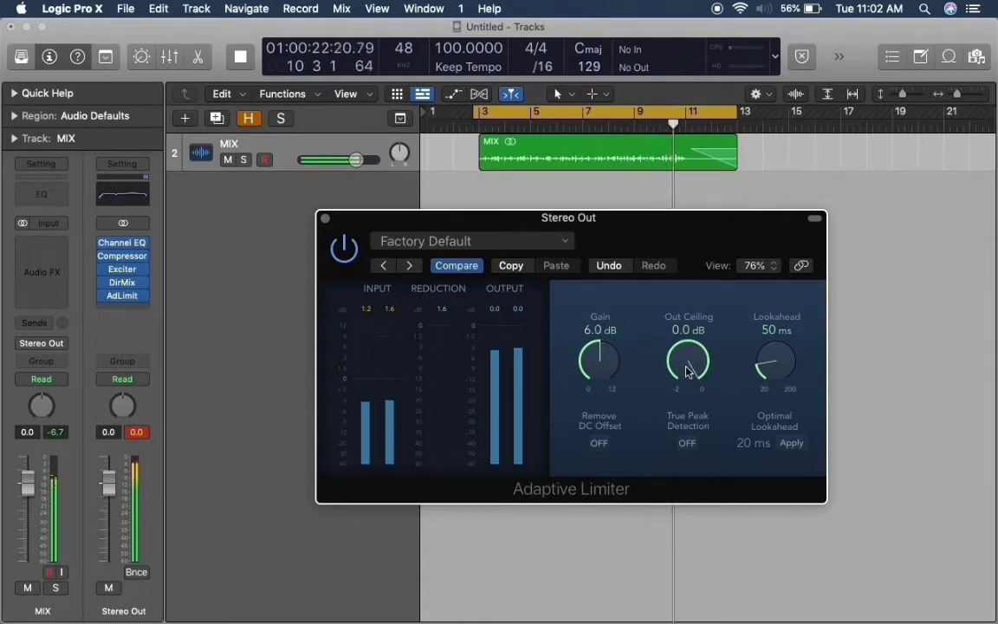
{"action": "left_click_drag", "start_coordinate": [685, 369], "coordinate": [684, 382]}
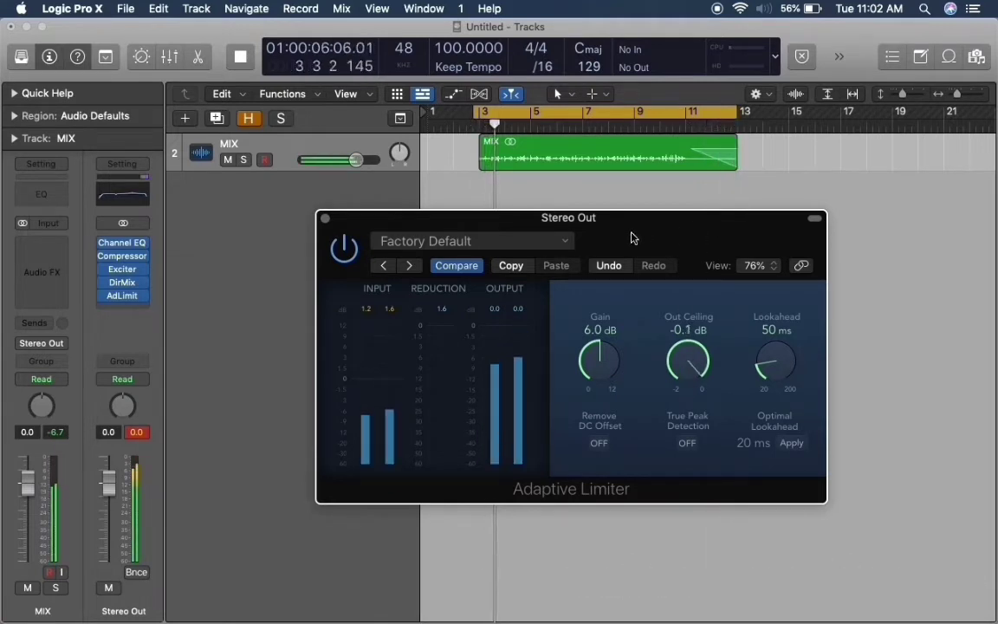
- Reset the Stereo Out peak level display, lower the limiter's gain to 5.7 dB, and close its window
{"action": "left_click", "coordinate": [148, 432]}
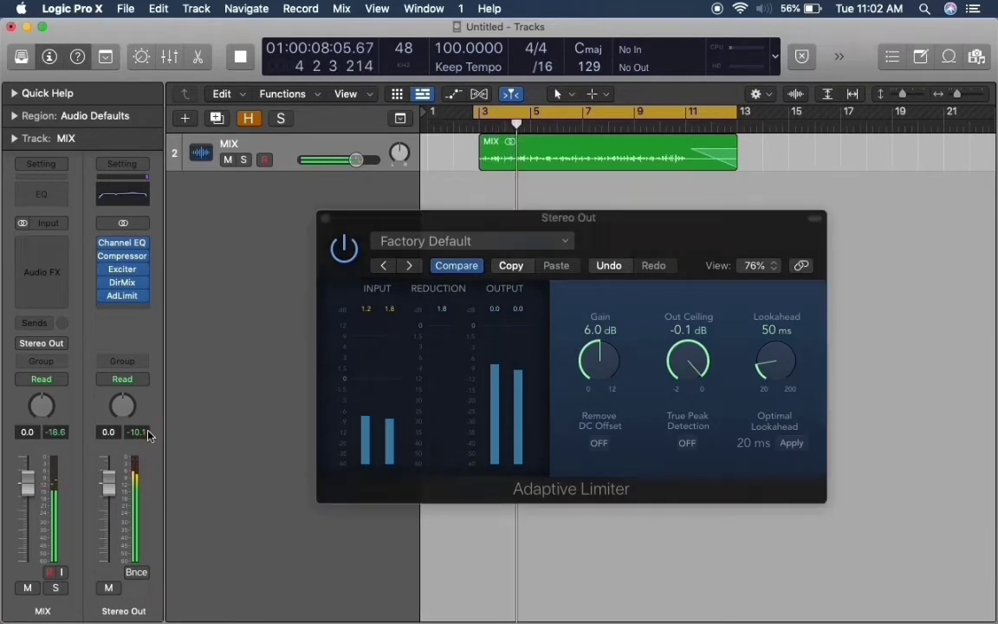
{"action": "left_click", "coordinate": [594, 240]}
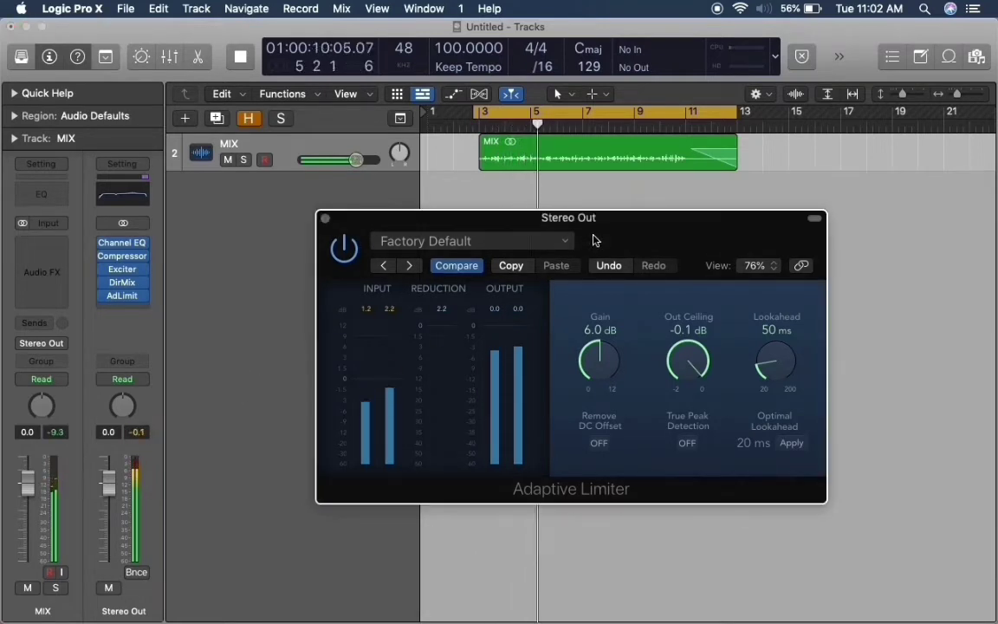
{"action": "left_click_drag", "start_coordinate": [598, 367], "coordinate": [598, 377]}
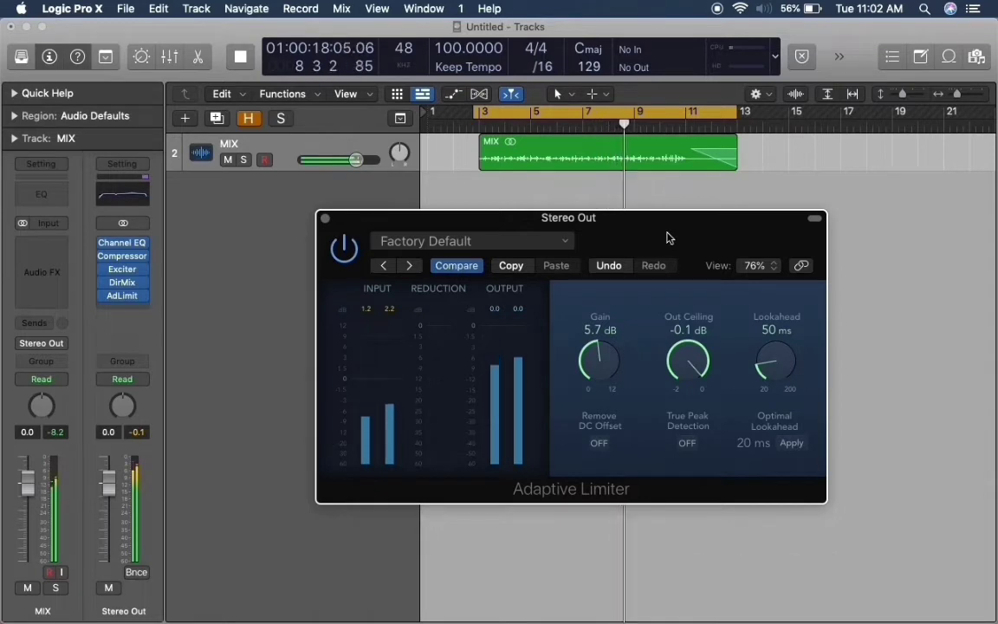
{"action": "left_click", "coordinate": [325, 218]}
- Insert a stereo MultiMeter after the Adaptive Limiter and set its LUFS target indicator to about -14 LUFS
{"action": "left_click", "coordinate": [126, 309]}
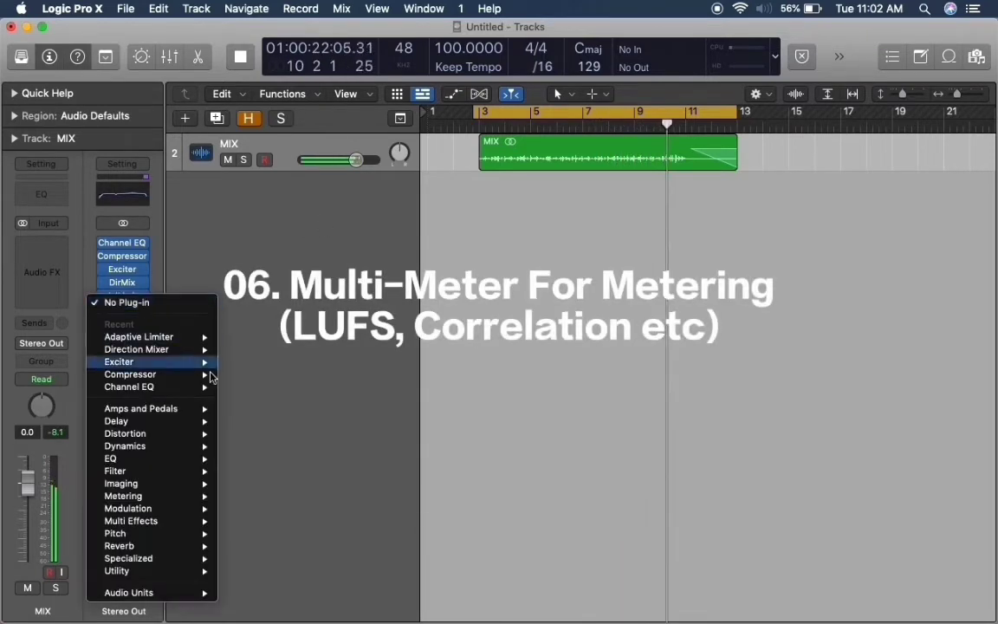
{"action": "mouse_move", "coordinate": [201, 496]}
{"action": "mouse_move", "coordinate": [339, 500]}
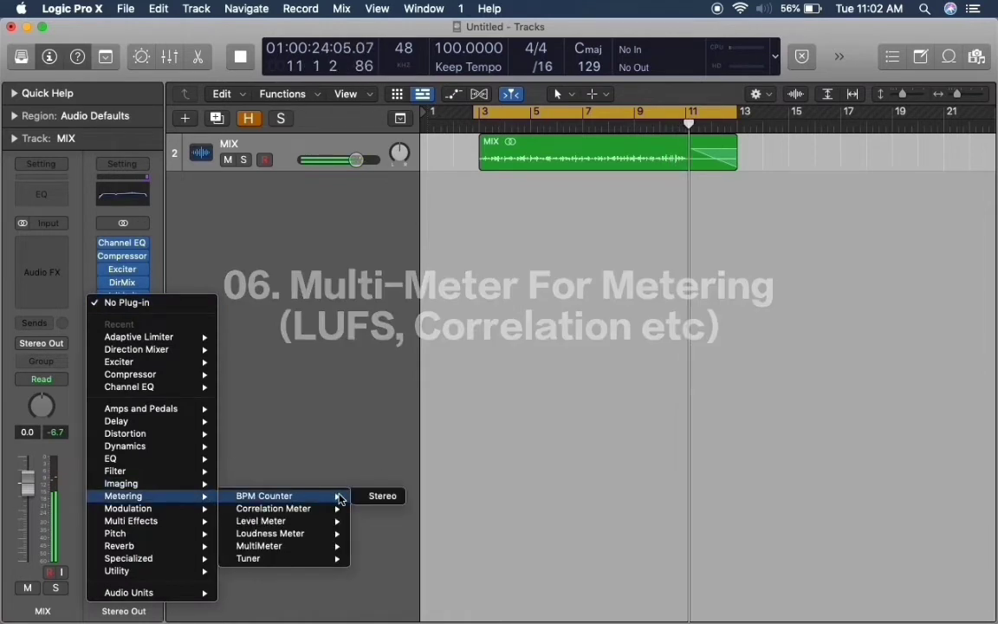
{"action": "mouse_move", "coordinate": [335, 547]}
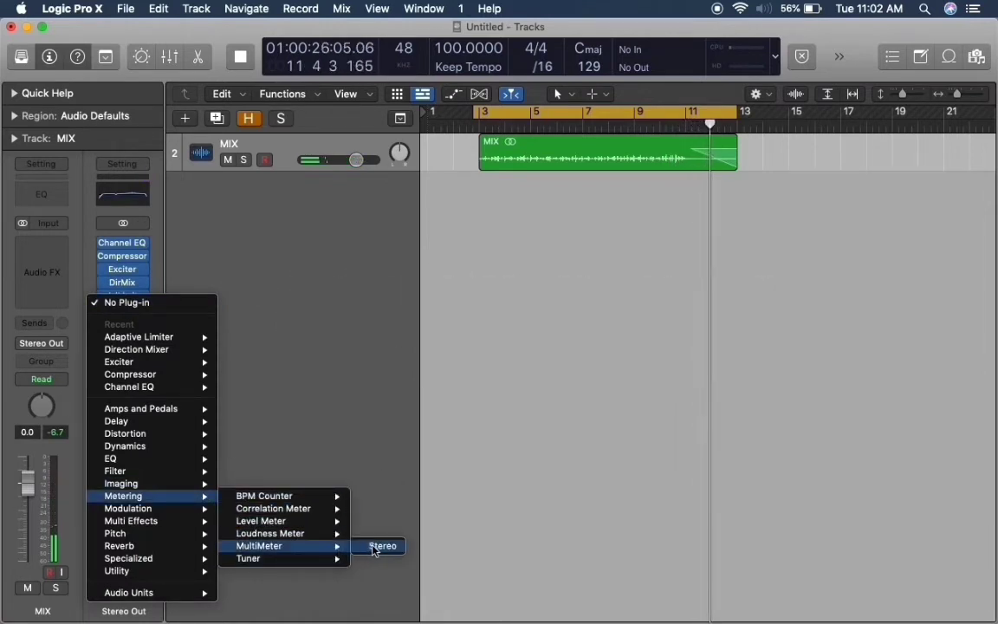
{"action": "left_click", "coordinate": [378, 547]}
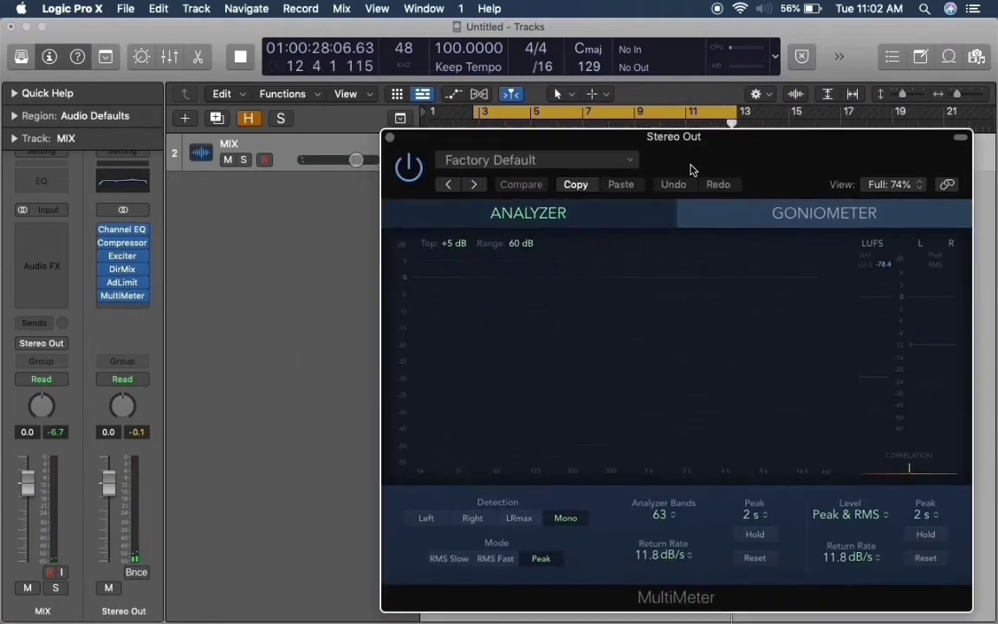
{"action": "left_click_drag", "start_coordinate": [693, 138], "coordinate": [693, 104]}
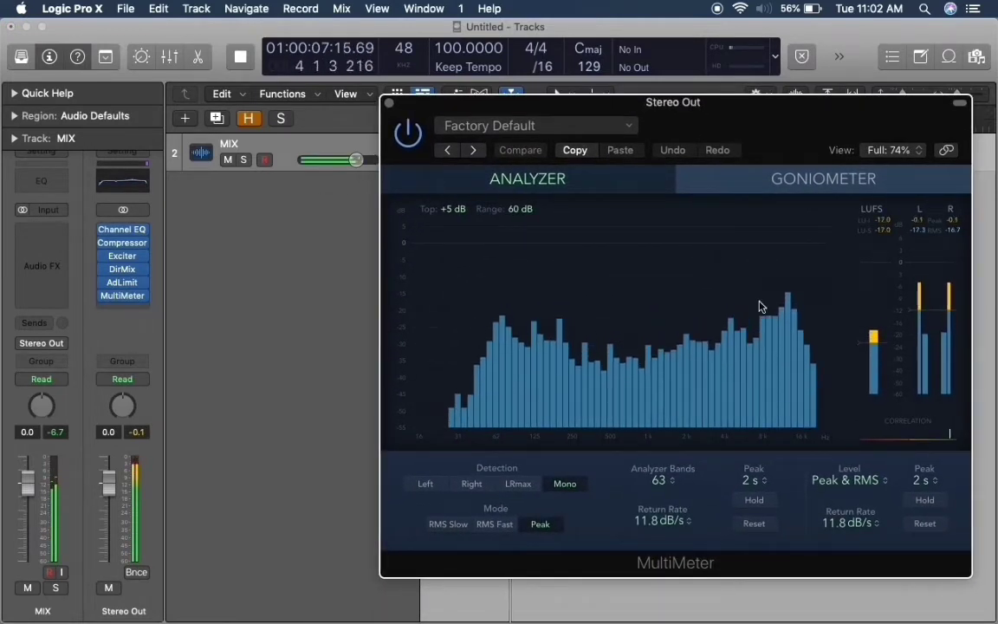
{"action": "left_click_drag", "start_coordinate": [865, 345], "coordinate": [861, 321]}
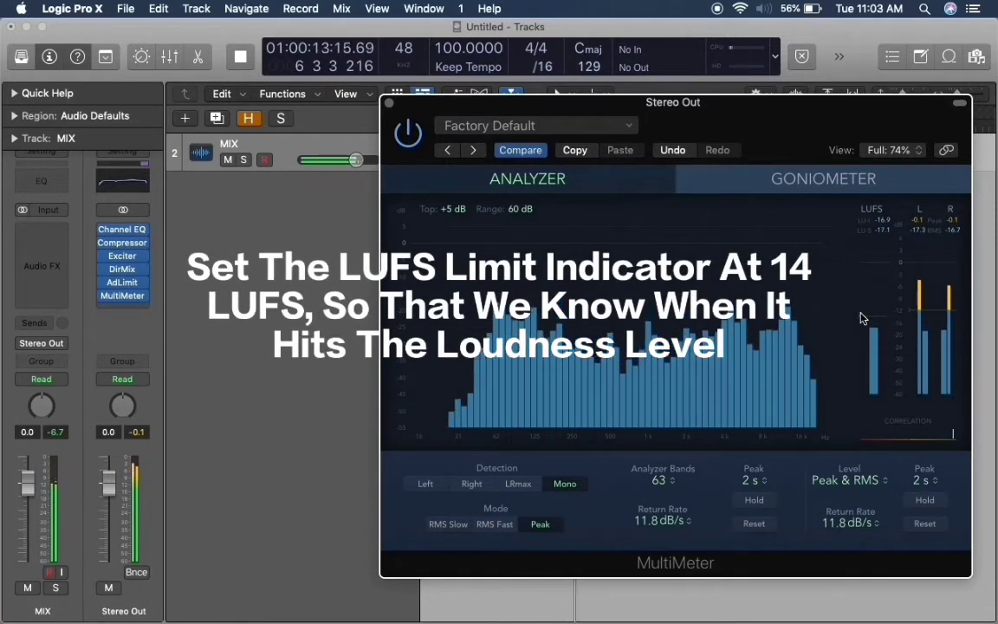
- Reopen the Adaptive Limiter beside the MultiMeter, raise its gain to 7.0 dB, and close its window
{"action": "left_click", "coordinate": [130, 283]}
{"action": "left_click_drag", "start_coordinate": [589, 232], "coordinate": [307, 343]}
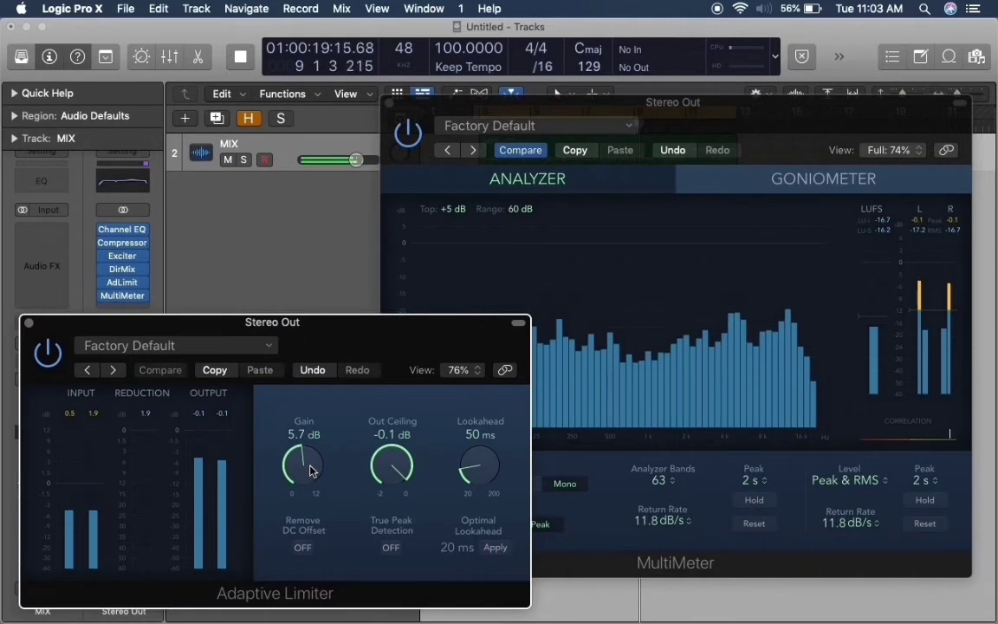
{"action": "left_click_drag", "start_coordinate": [315, 469], "coordinate": [312, 446]}
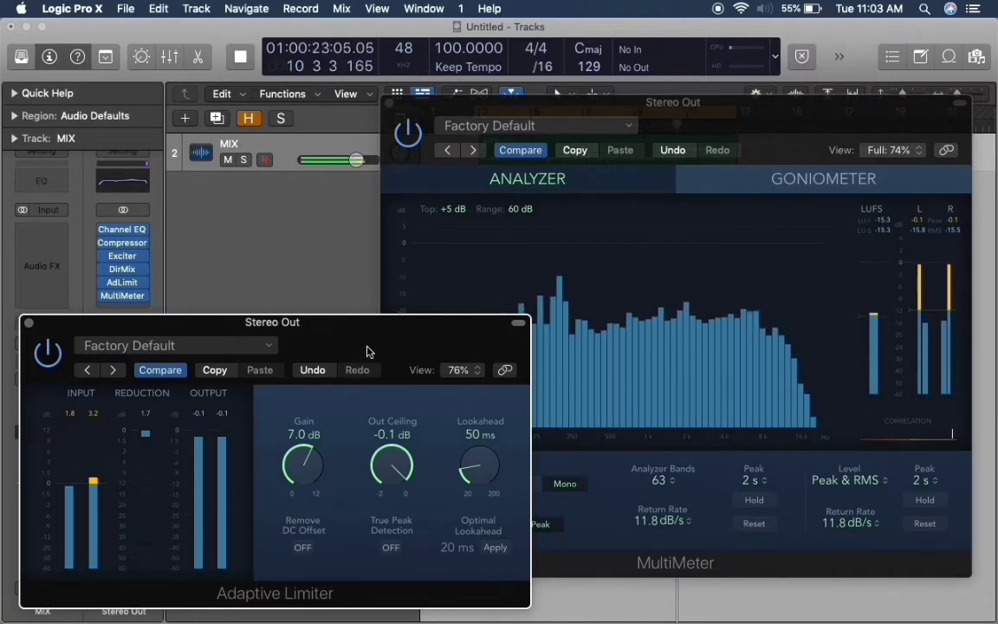
{"action": "left_click", "coordinate": [28, 322]}
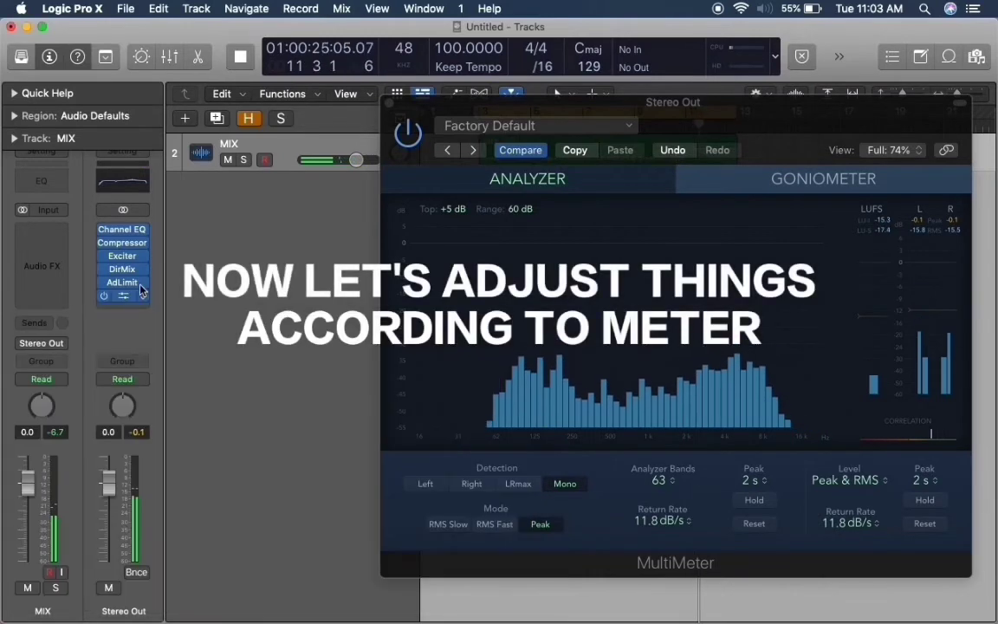
- In Stereo Out's Channel EQ, add a 1.0 dB cut at 163 Hz with Q 3.40 and deepen the 236 Hz cut to -2.0 dB
{"action": "left_click", "coordinate": [122, 243]}
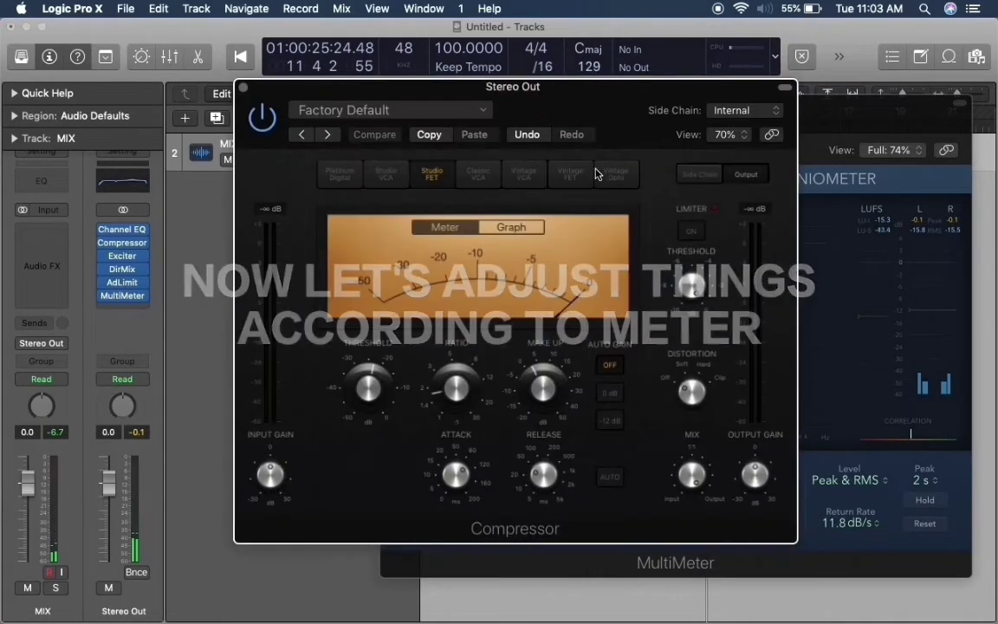
{"action": "left_click", "coordinate": [244, 88]}
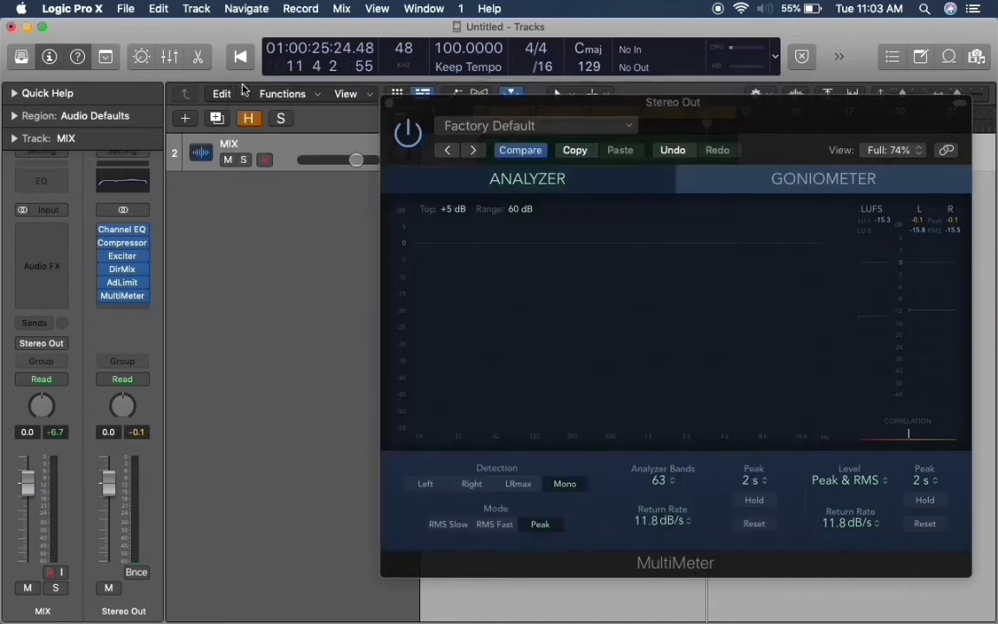
{"action": "left_click", "coordinate": [122, 230]}
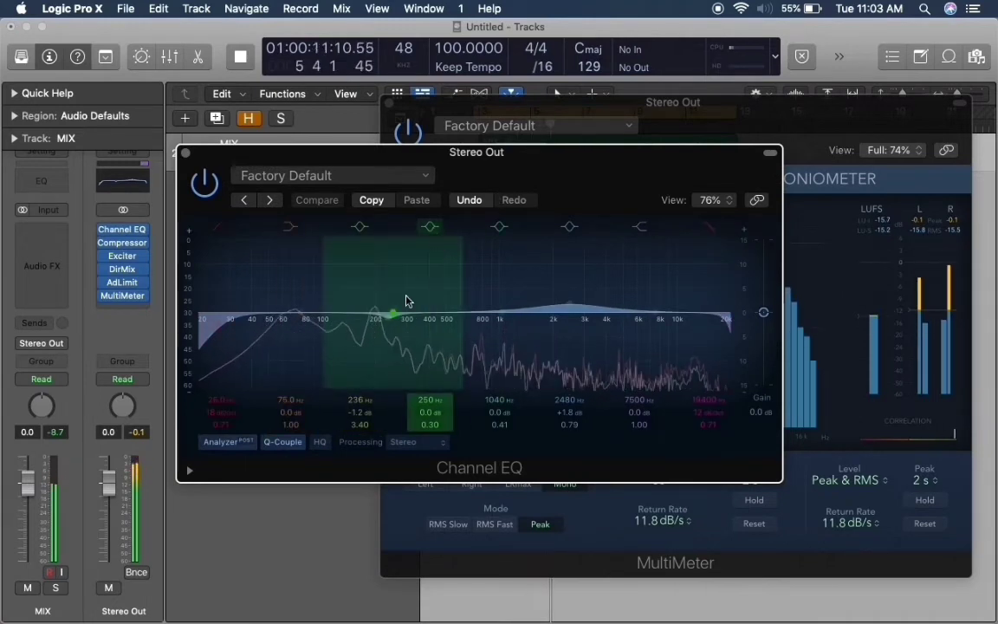
{"action": "left_click_drag", "start_coordinate": [410, 321], "coordinate": [362, 309]}
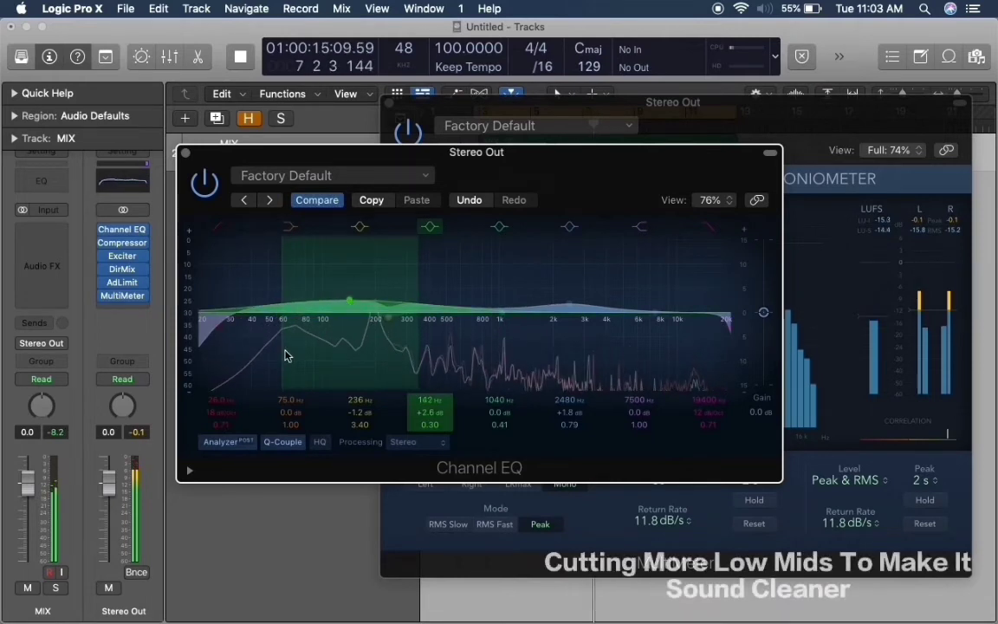
{"action": "left_click_drag", "start_coordinate": [283, 352], "coordinate": [307, 353]}
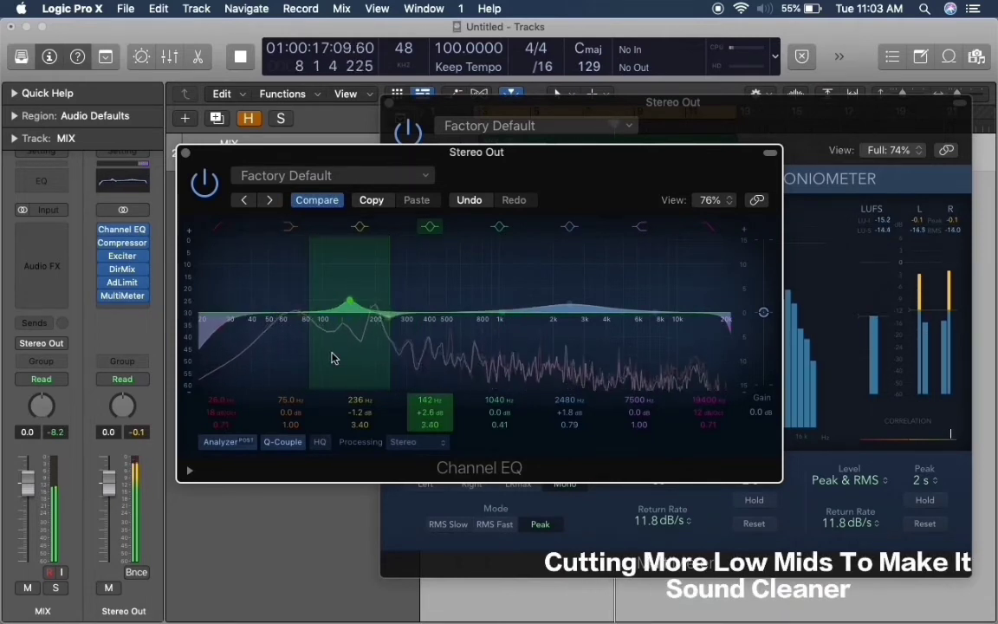
{"action": "left_click_drag", "start_coordinate": [327, 305], "coordinate": [329, 281]}
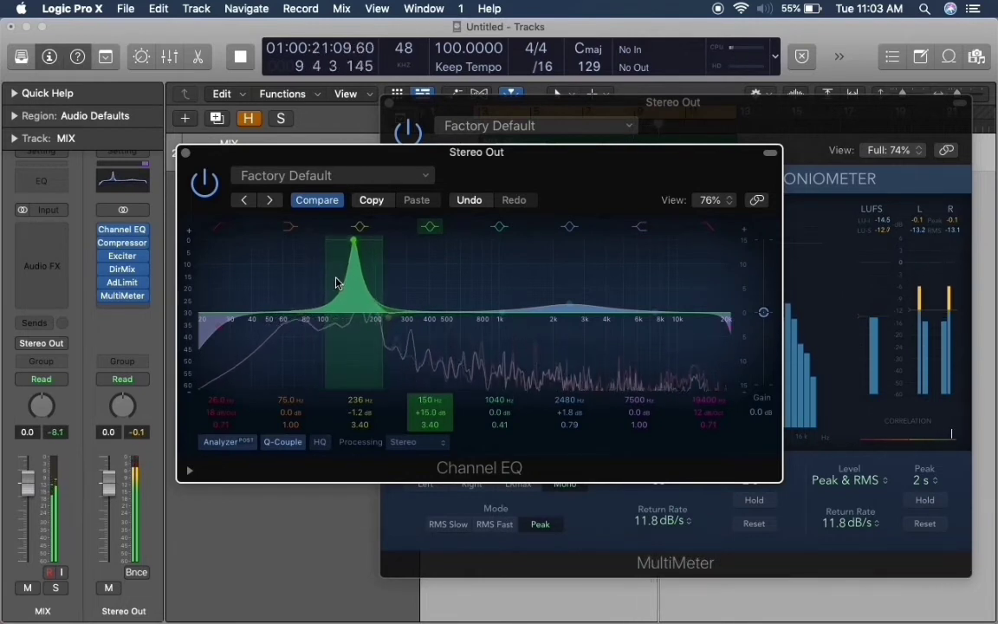
{"action": "mouse_move", "coordinate": [343, 283]}
{"action": "left_mouse_down"}
{"action": "mouse_move", "coordinate": [354, 287]}
{"action": "mouse_move", "coordinate": [342, 283]}
{"action": "left_mouse_up"}
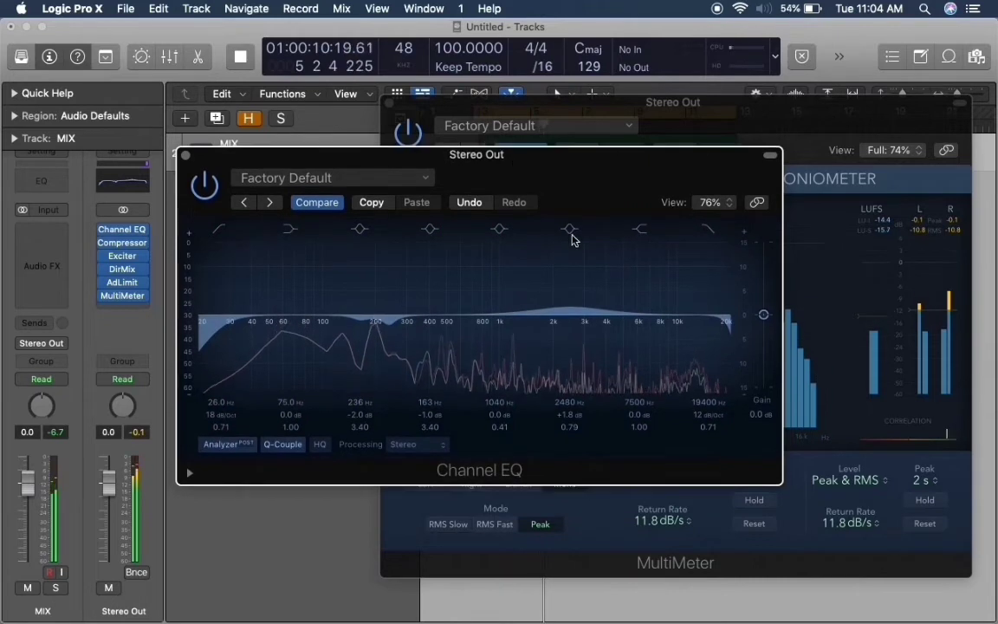
- Move the Channel EQ's high-mid boost to 3000 Hz at +1.4 dB, and close the EQ and MultiMeter windows
{"action": "mouse_move", "coordinate": [559, 296]}
{"action": "left_mouse_down"}
{"action": "mouse_move", "coordinate": [583, 301]}
{"action": "mouse_move", "coordinate": [575, 296]}
{"action": "left_mouse_up"}
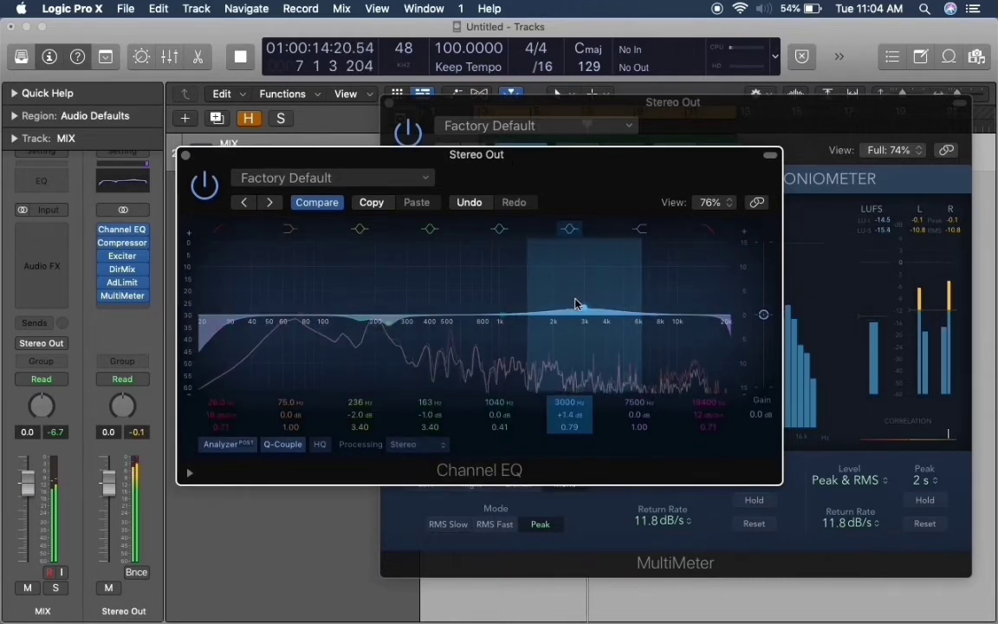
{"action": "left_click", "coordinate": [185, 155]}
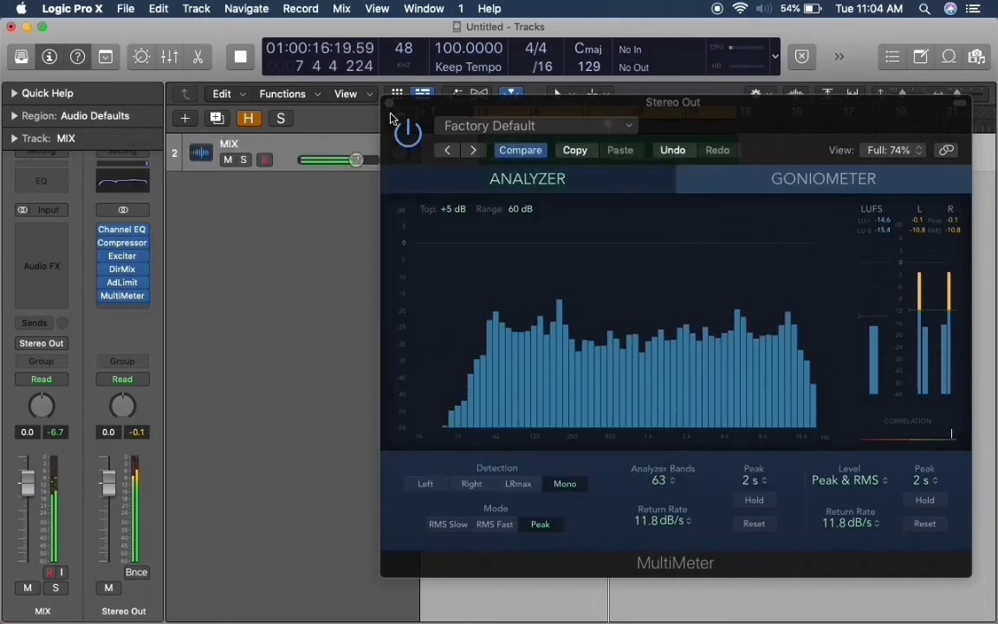
{"action": "left_click", "coordinate": [390, 103]}
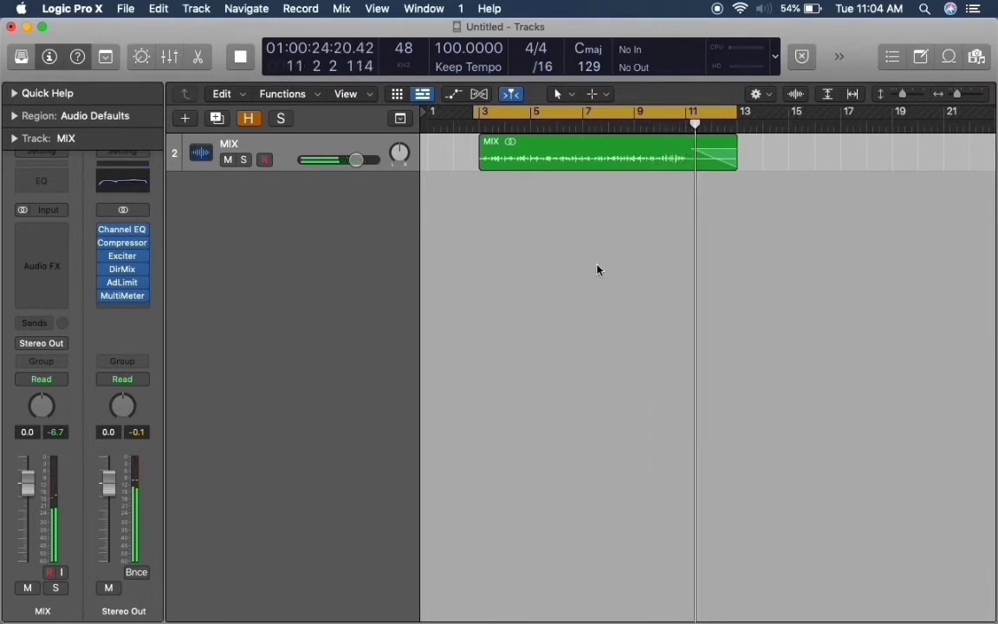
- Compare the unprocessed and mastered mix by playing it with all Stereo Out plug-ins bypassed and again with all of them enabled
{"action": "key", "text": "space"}
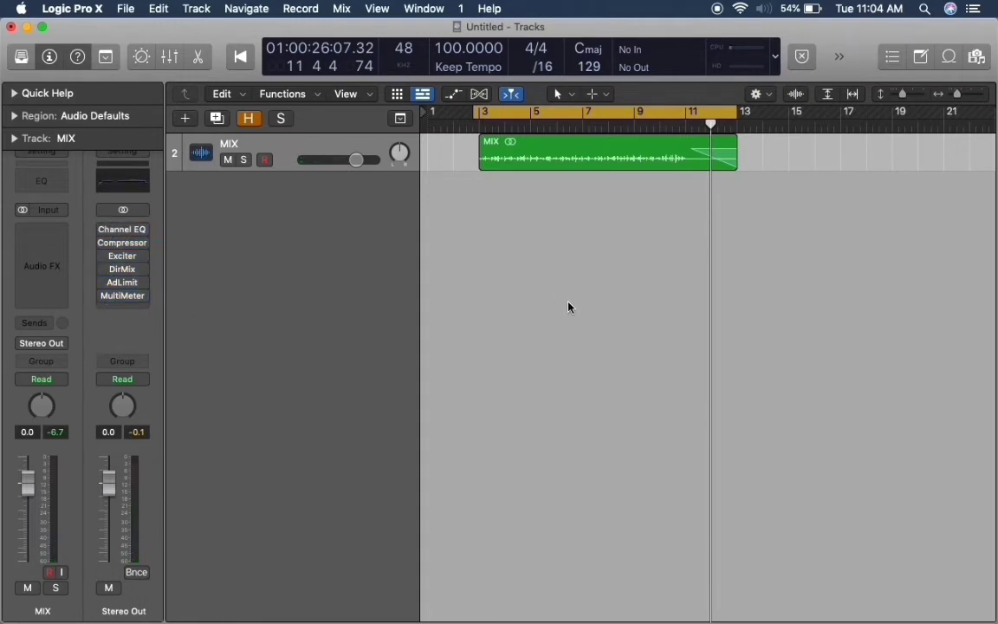
{"action": "key", "text": "space"}
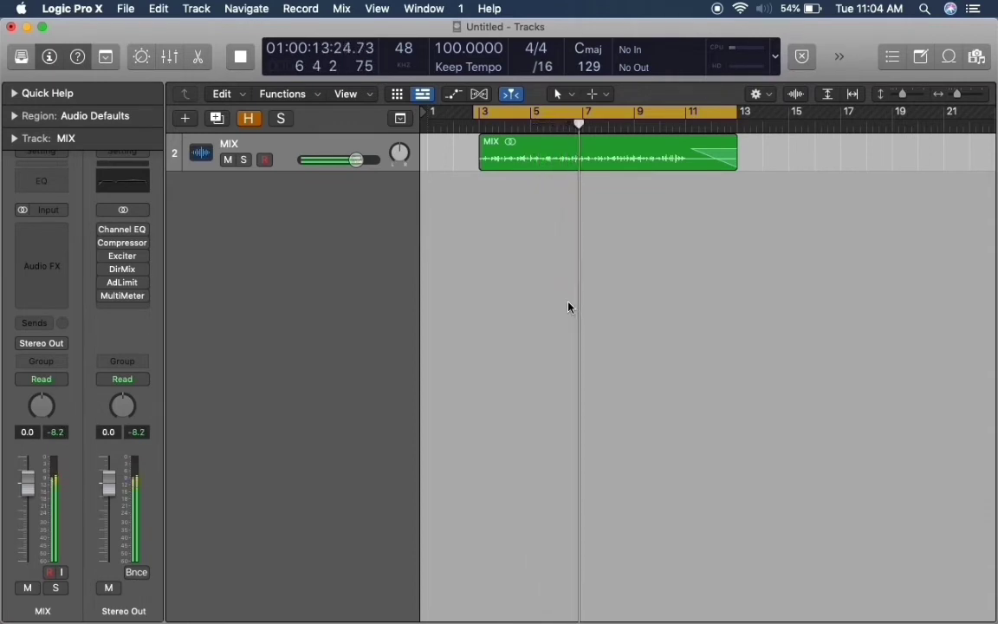
{"action": "left_click_drag", "start_coordinate": [122, 229], "coordinate": [108, 289]}
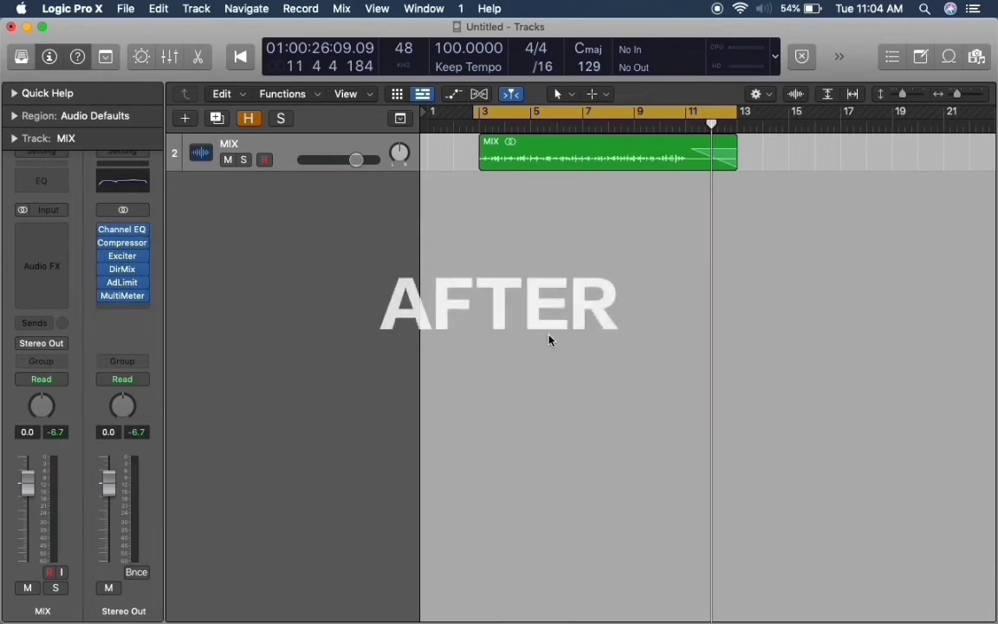
{"action": "key", "text": "space"}
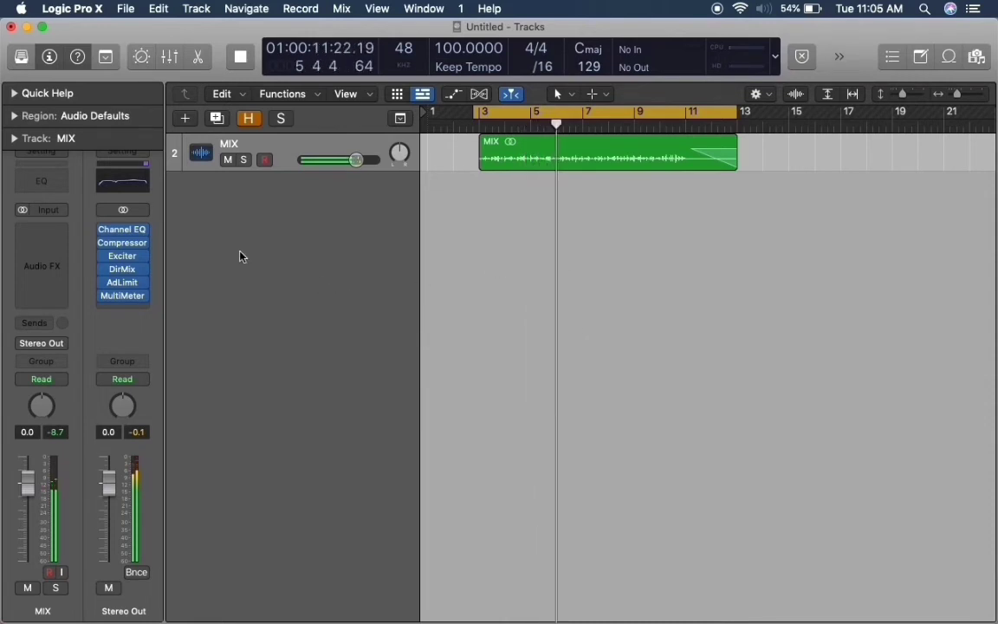
- Bypass every Stereo Out plug-in except the Channel EQ and listen to the mix with only the EQ active
{"action": "mouse_move", "coordinate": [105, 248]}
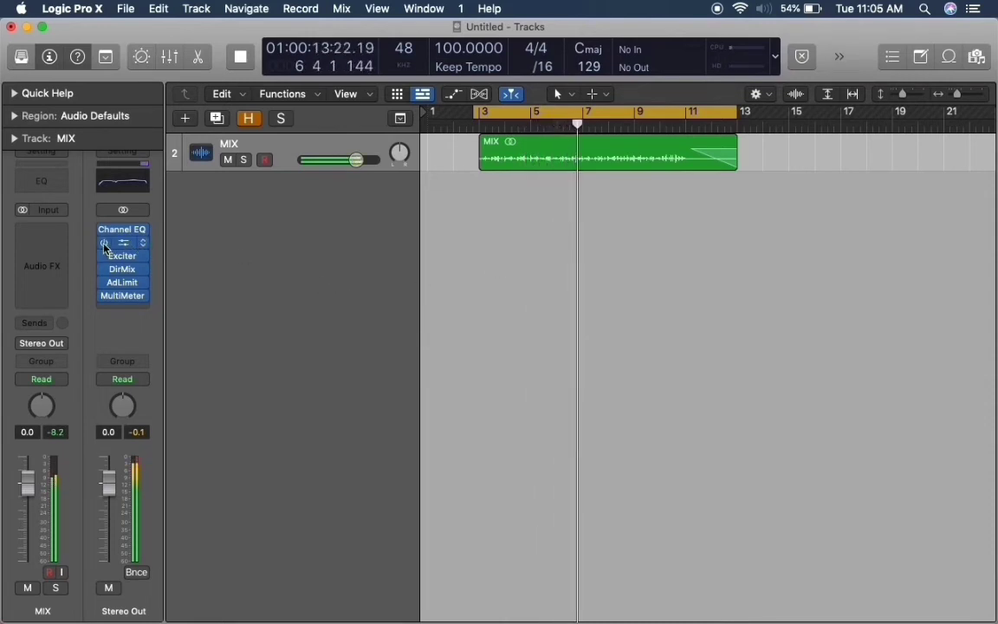
{"action": "key", "text": "space"}
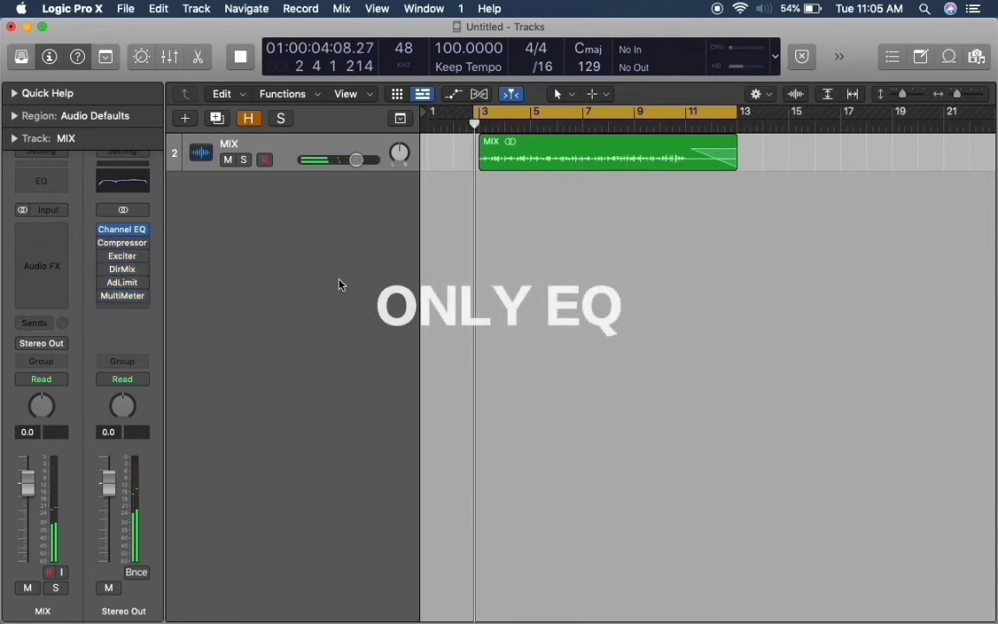
{"action": "mouse_move", "coordinate": [106, 231]}
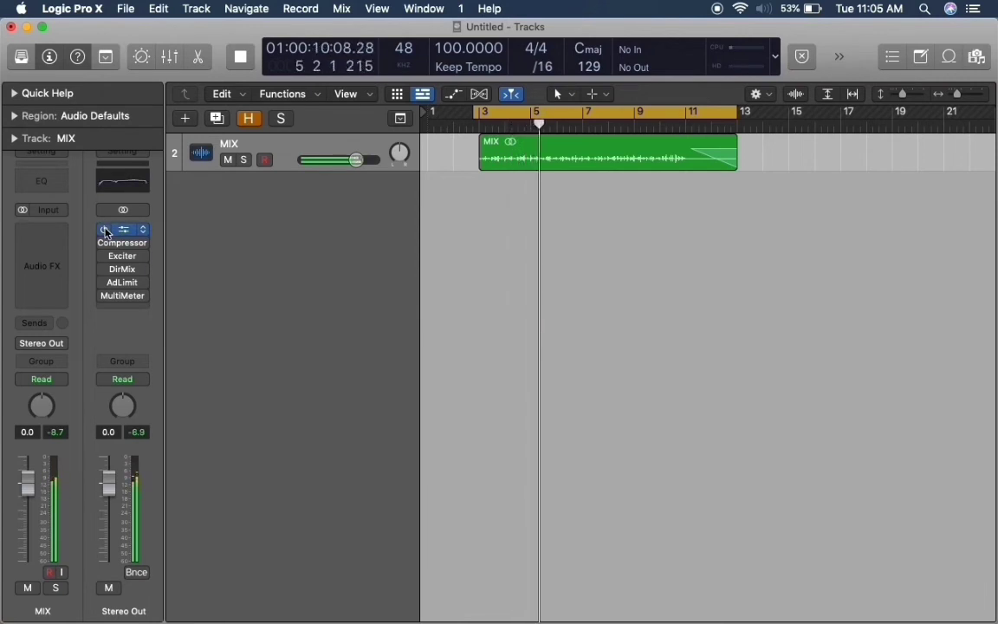
- Re-enable the Compressor, adjust its threshold, attack and ratio for more gain reduction, set make-up gain to 4.0 dB, and close its window
{"action": "left_click", "coordinate": [103, 245]}
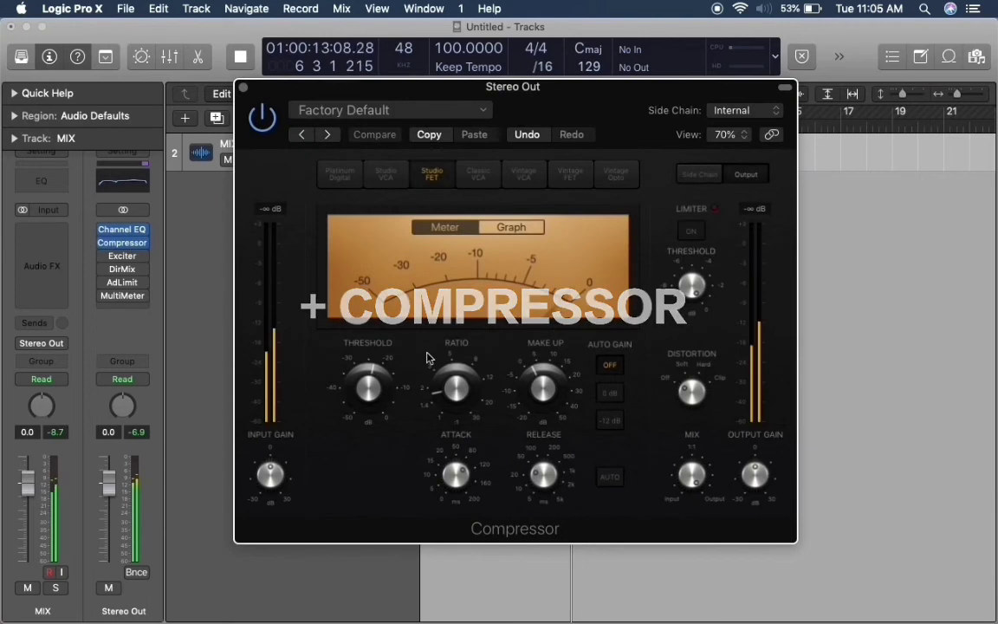
{"action": "left_click", "coordinate": [123, 243]}
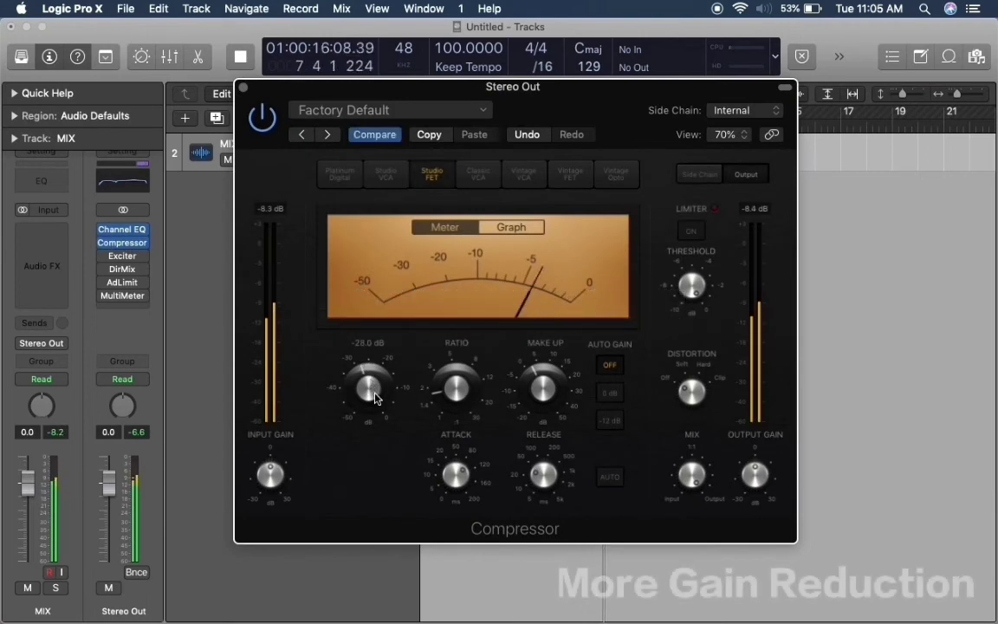
{"action": "left_click_drag", "start_coordinate": [371, 397], "coordinate": [371, 392]}
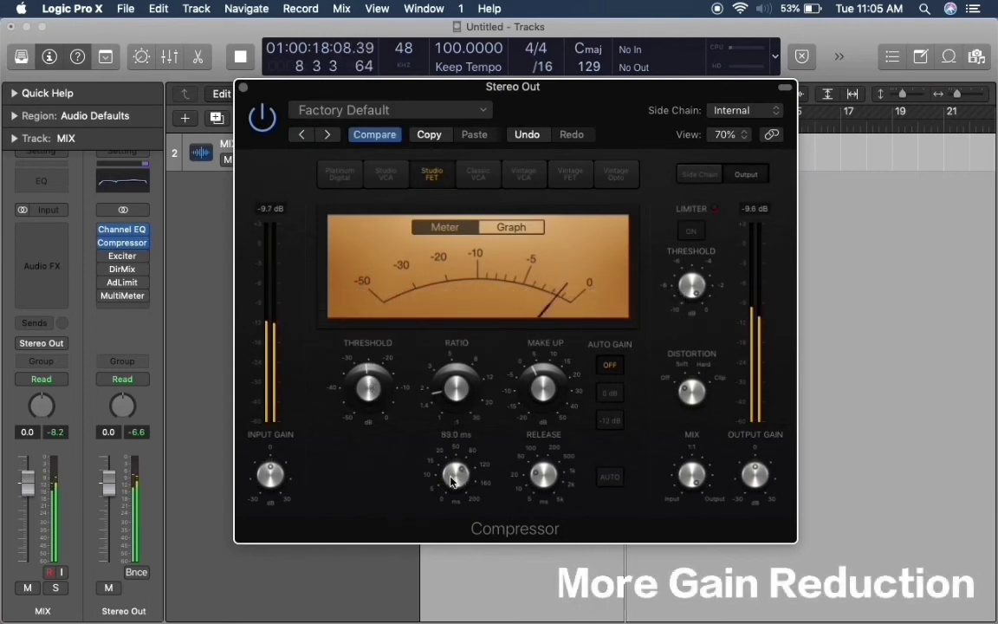
{"action": "mouse_move", "coordinate": [451, 482]}
{"action": "left_mouse_down"}
{"action": "mouse_move", "coordinate": [470, 457]}
{"action": "mouse_move", "coordinate": [452, 481]}
{"action": "left_mouse_up"}
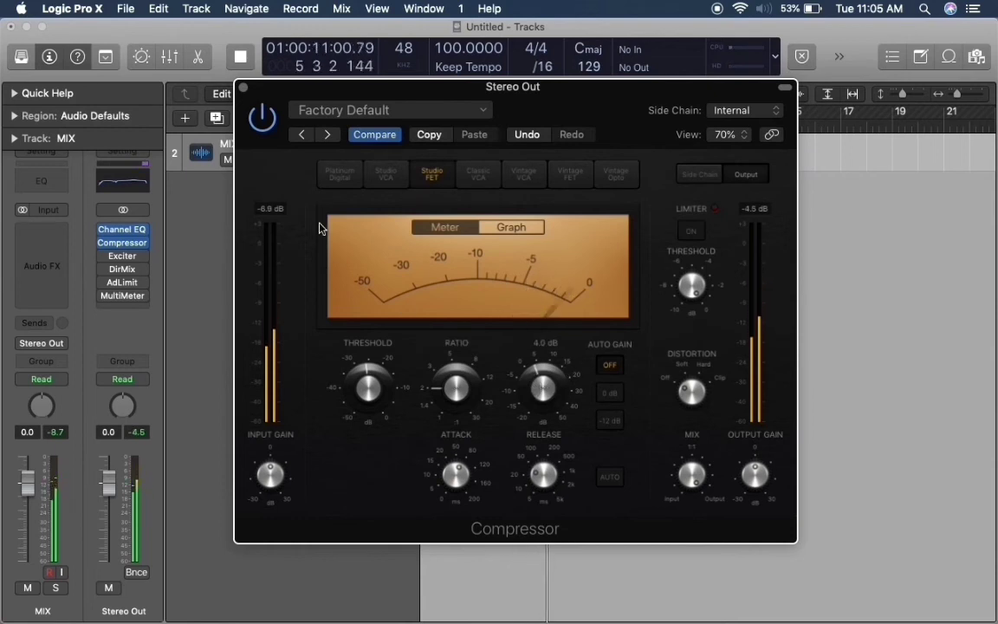
{"action": "left_click", "coordinate": [244, 88]}
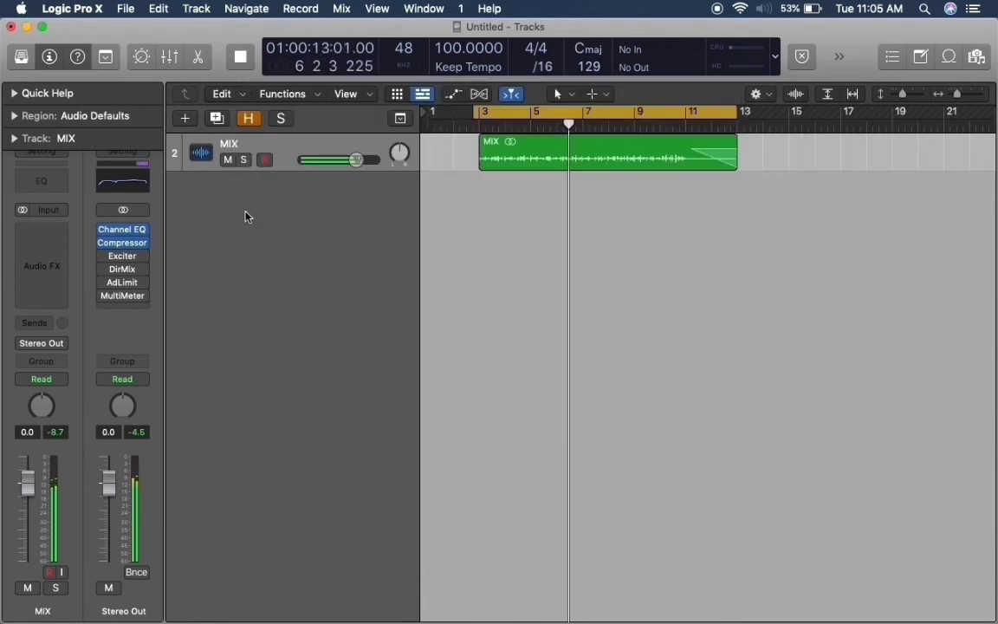
- Re-enable the Exciter, set its harmonics to +107%, and close its window
{"action": "left_click", "coordinate": [121, 256]}
{"action": "left_click_drag", "start_coordinate": [575, 359], "coordinate": [520, 303]}
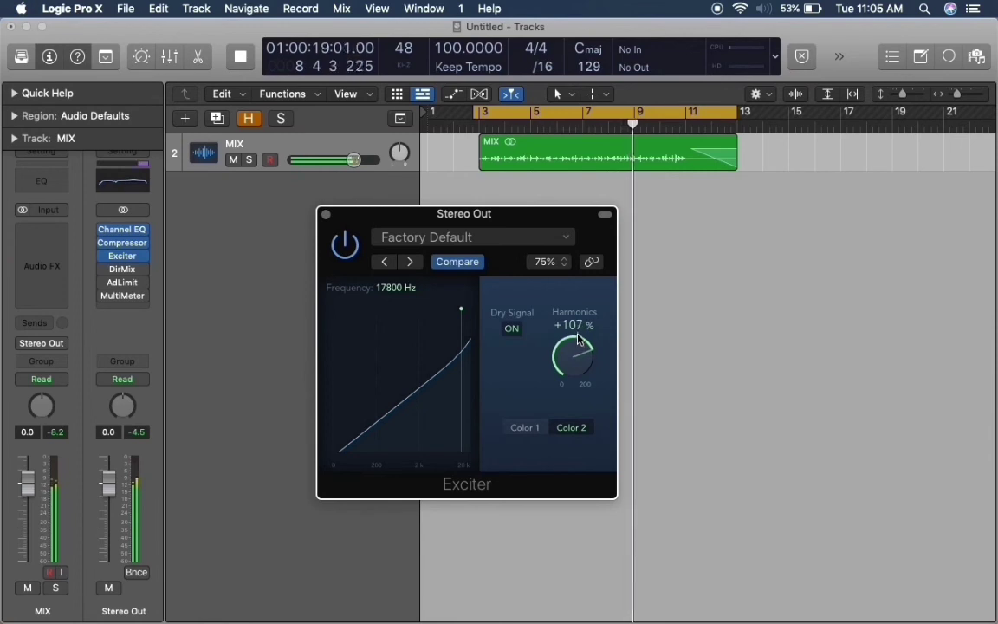
{"action": "left_click", "coordinate": [326, 214]}
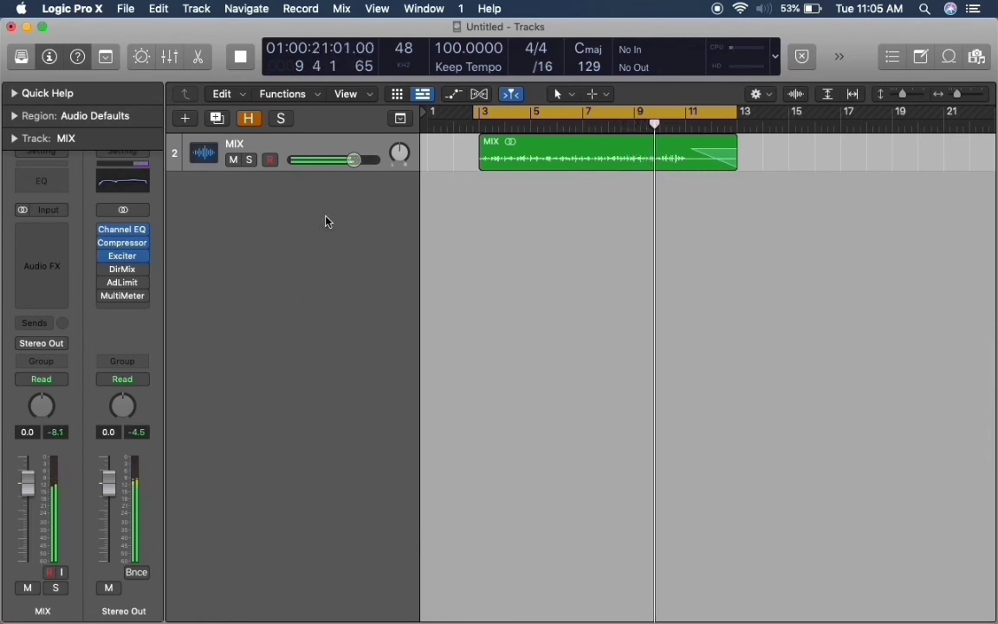
- Re-enable the Direction Mixer, widen Spread High to 1.10, and close its window
{"action": "left_click", "coordinate": [104, 270]}
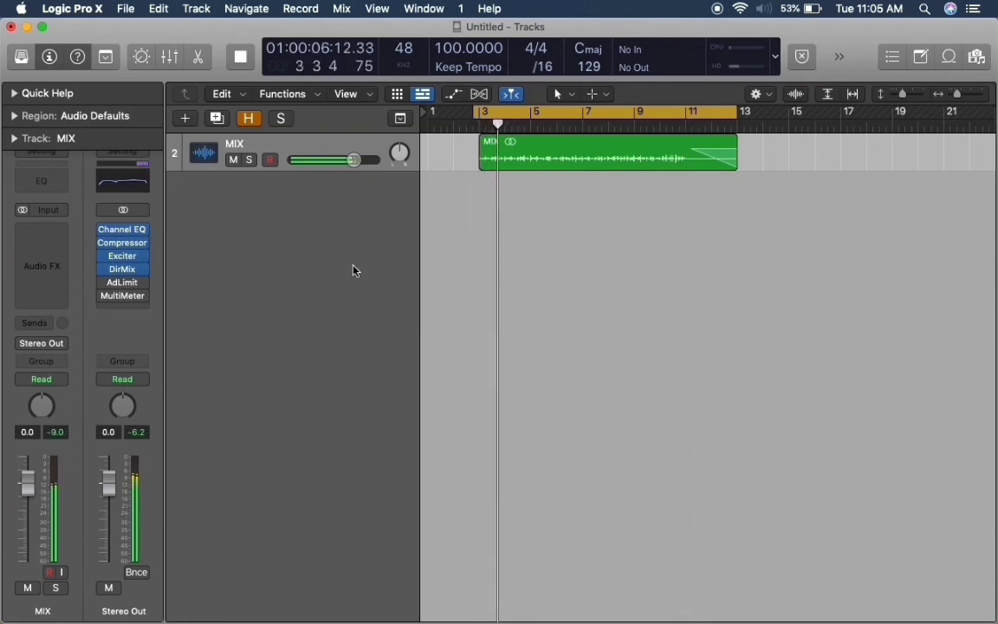
{"action": "left_click", "coordinate": [124, 270]}
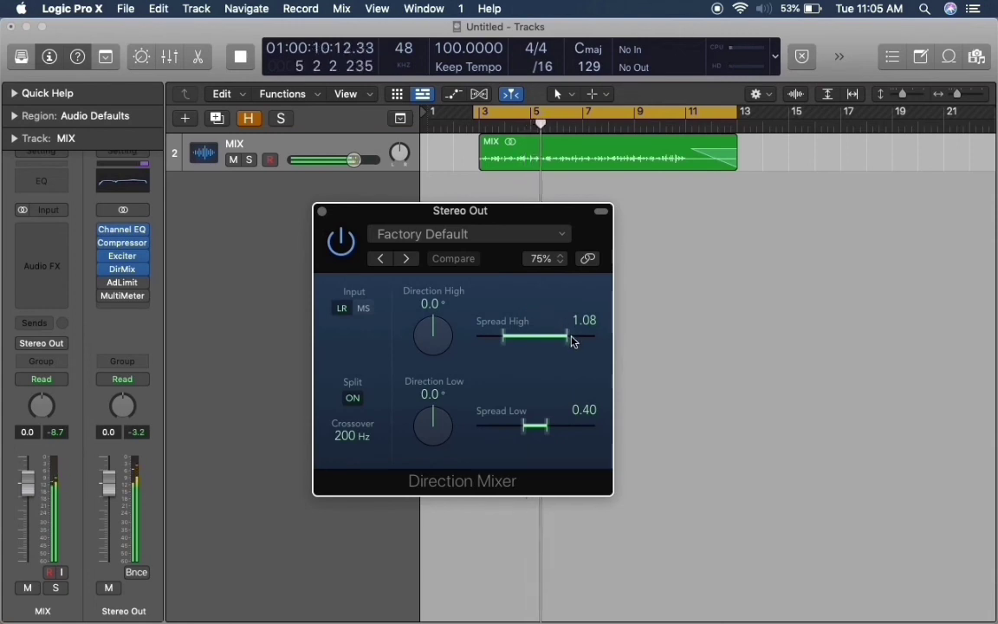
{"action": "left_click_drag", "start_coordinate": [571, 341], "coordinate": [573, 341]}
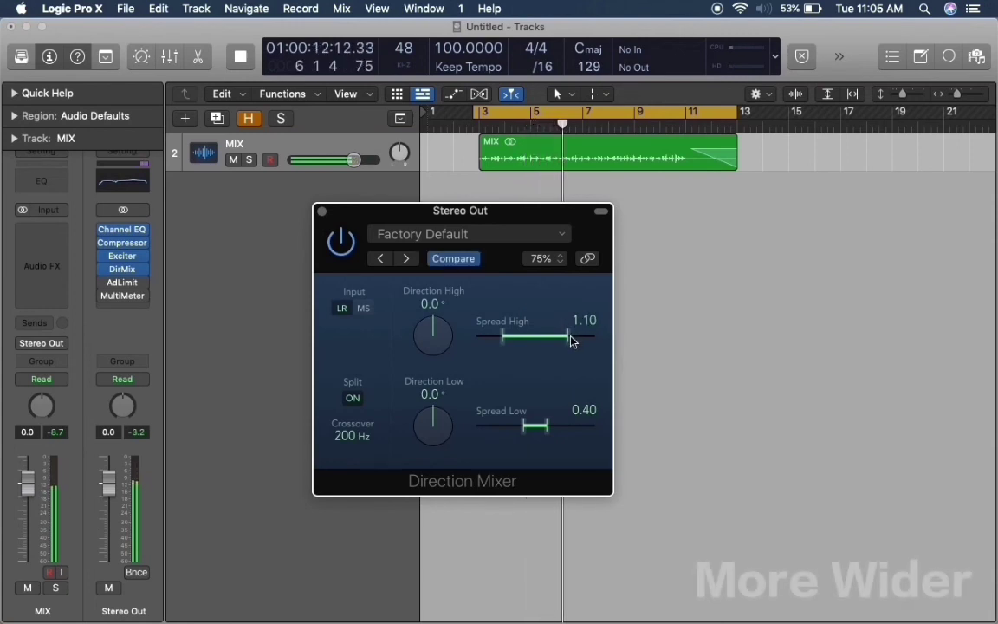
{"action": "left_click", "coordinate": [122, 268]}
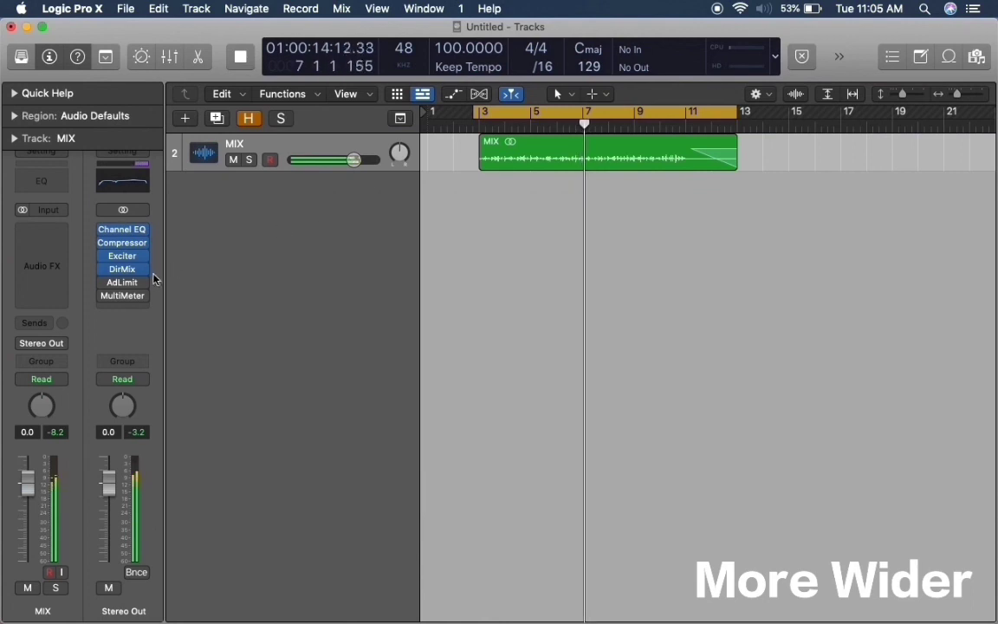
- Re-enable the Adaptive Limiter and the MultiMeter on Stereo Out, and open the MultiMeter
{"action": "left_click", "coordinate": [105, 284]}
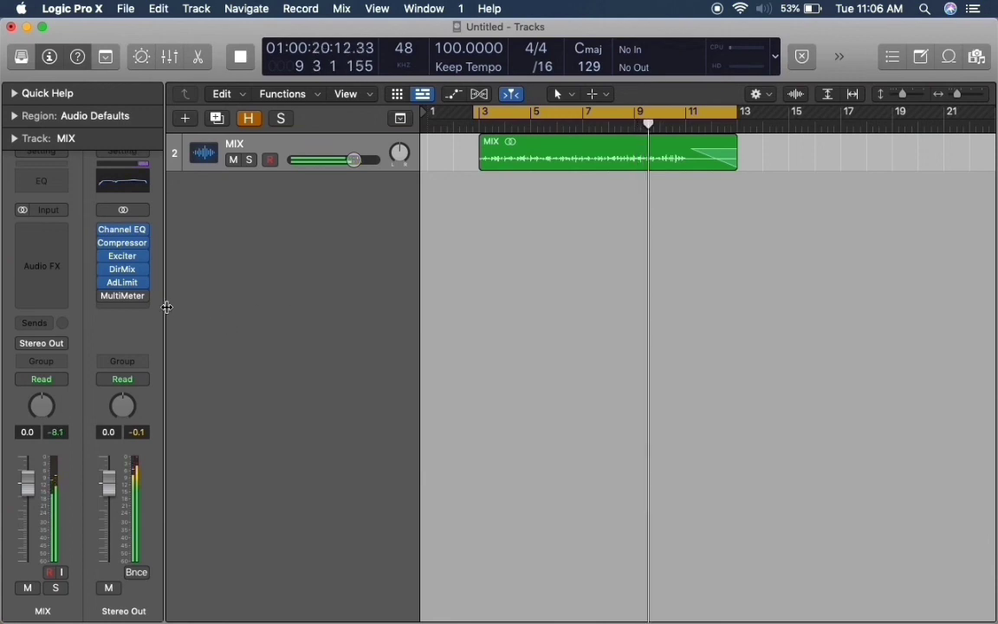
{"action": "left_click", "coordinate": [103, 295]}
{"action": "left_click", "coordinate": [122, 295]}
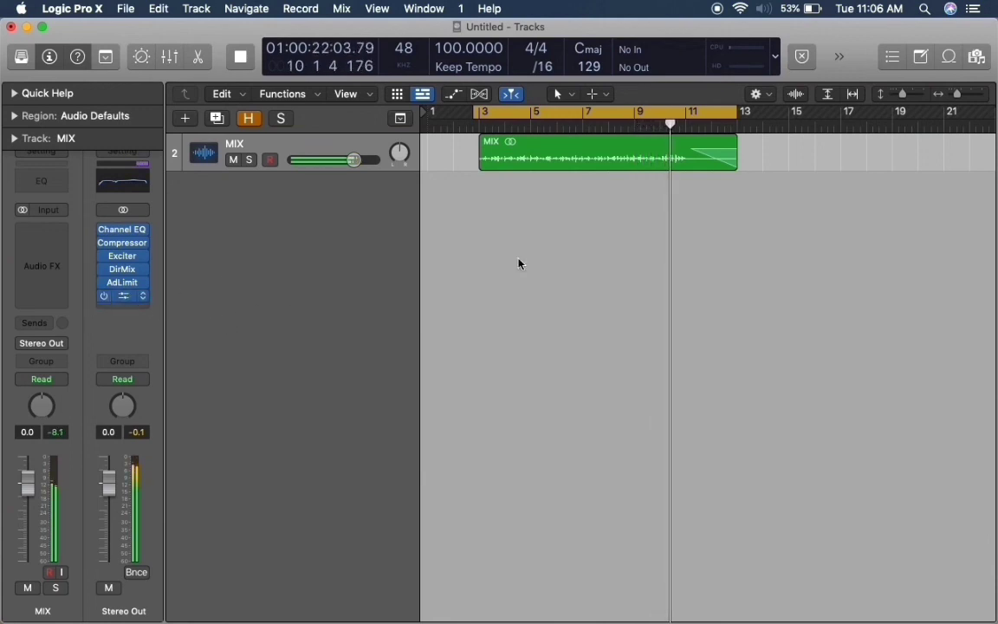
- Check the mix's loudness on the repositioned MultiMeter, stop playback, and close the meter window
{"action": "left_click_drag", "start_coordinate": [682, 119], "coordinate": [569, 106]}
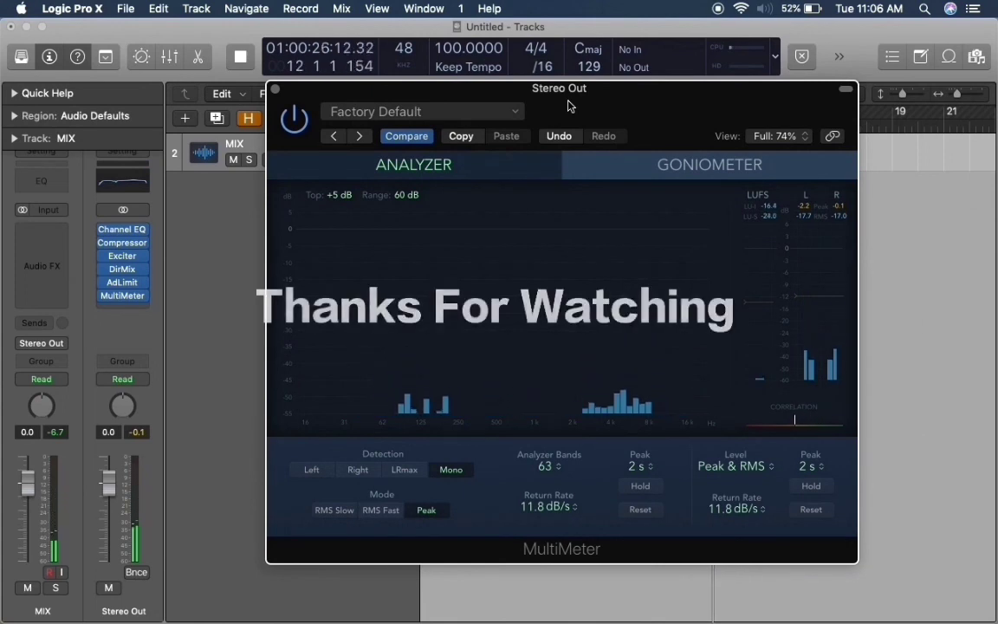
{"action": "key", "text": "space"}
{"action": "left_click", "coordinate": [275, 89]}
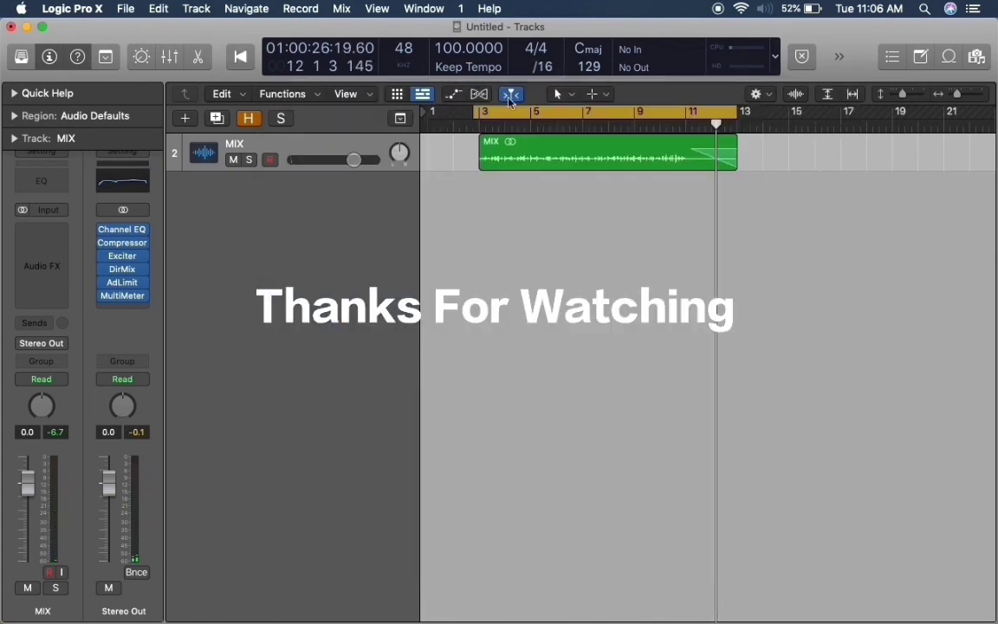